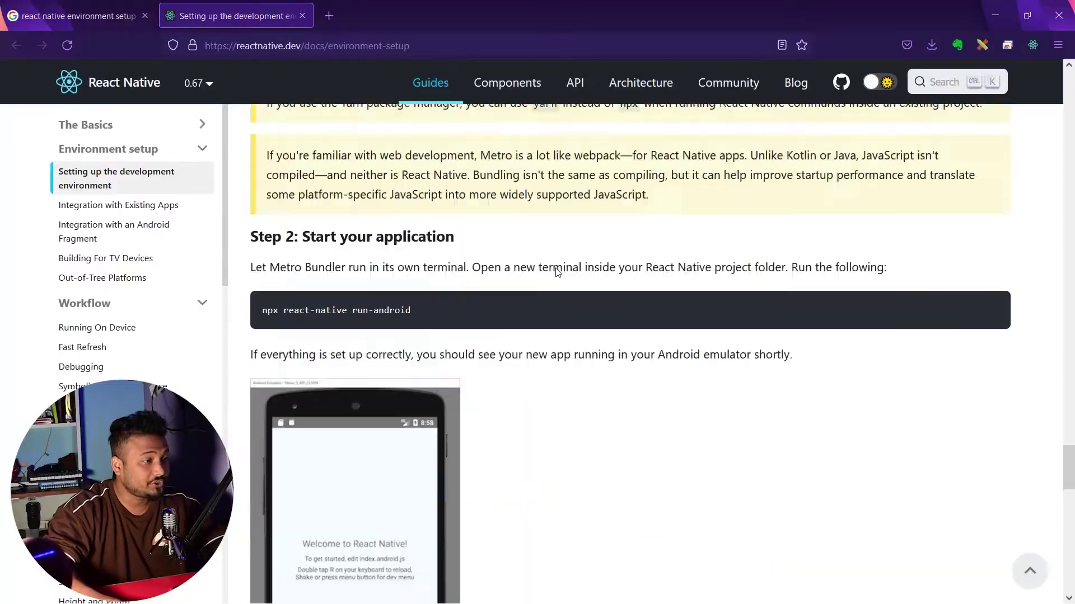
Scroll the setup page back to the React Native CLI Quickstart, toggling the Expo CLI and React Native CLI tabs.
scroll(558, 272, up, 10)
scroll(727, 316, down, 20)
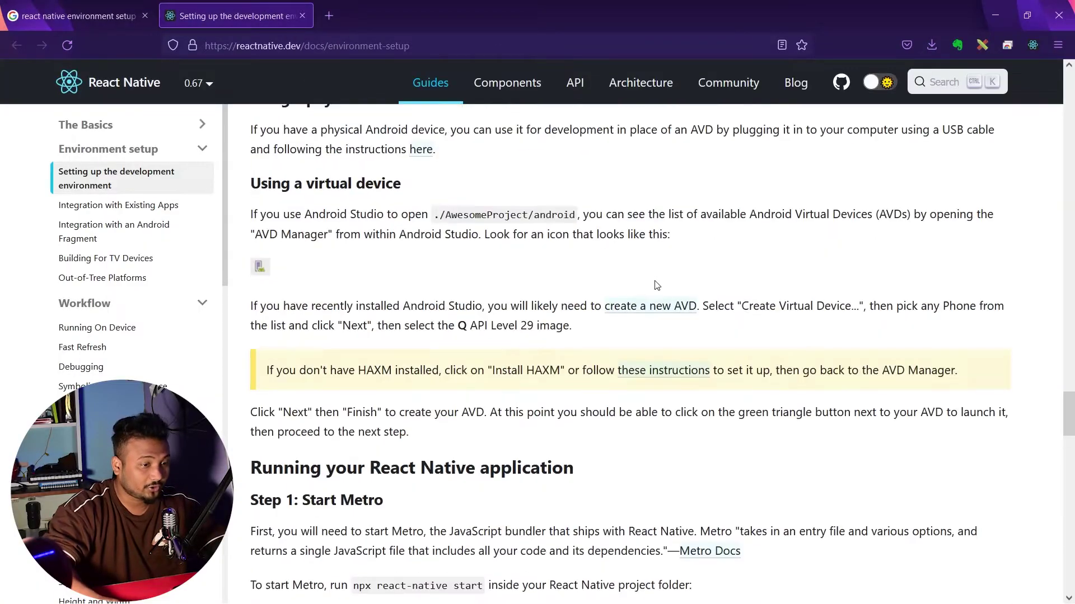
scroll(727, 315, down, 5)
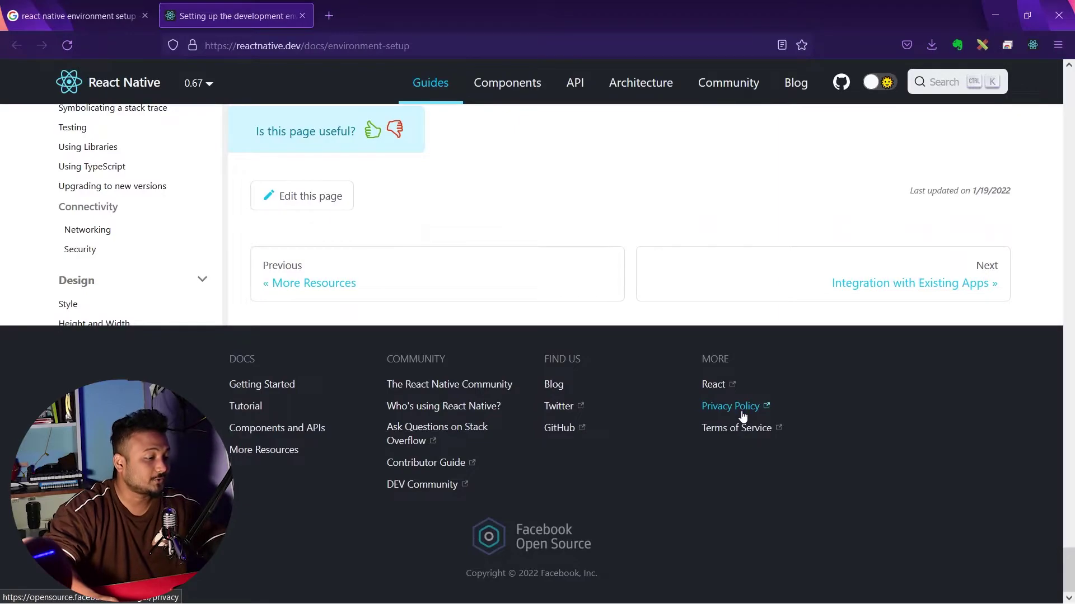
scroll(743, 417, up, 12)
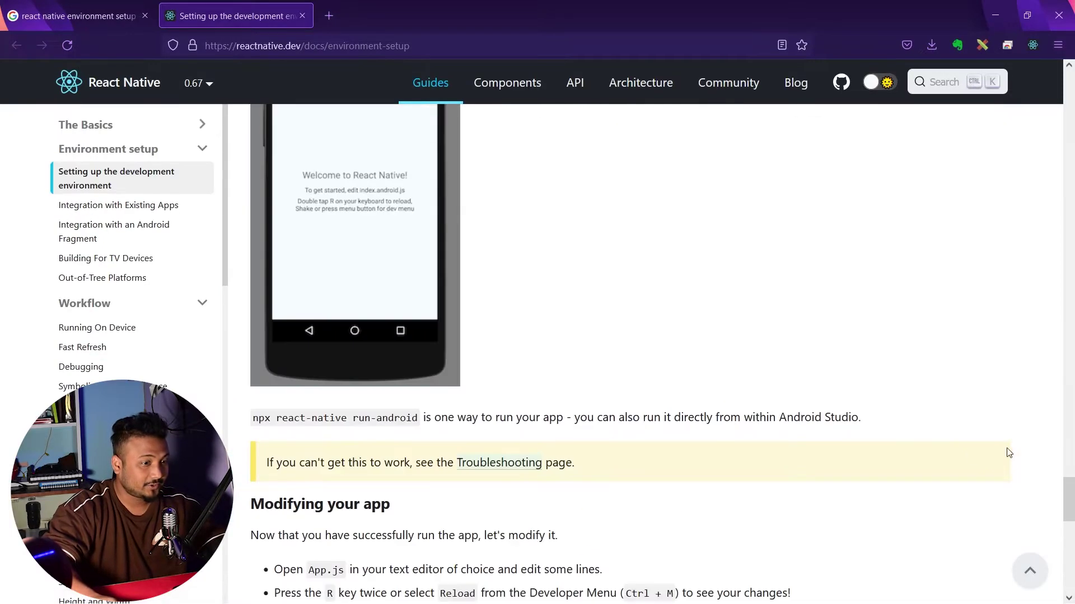
drag(1072, 494, 1072, 79)
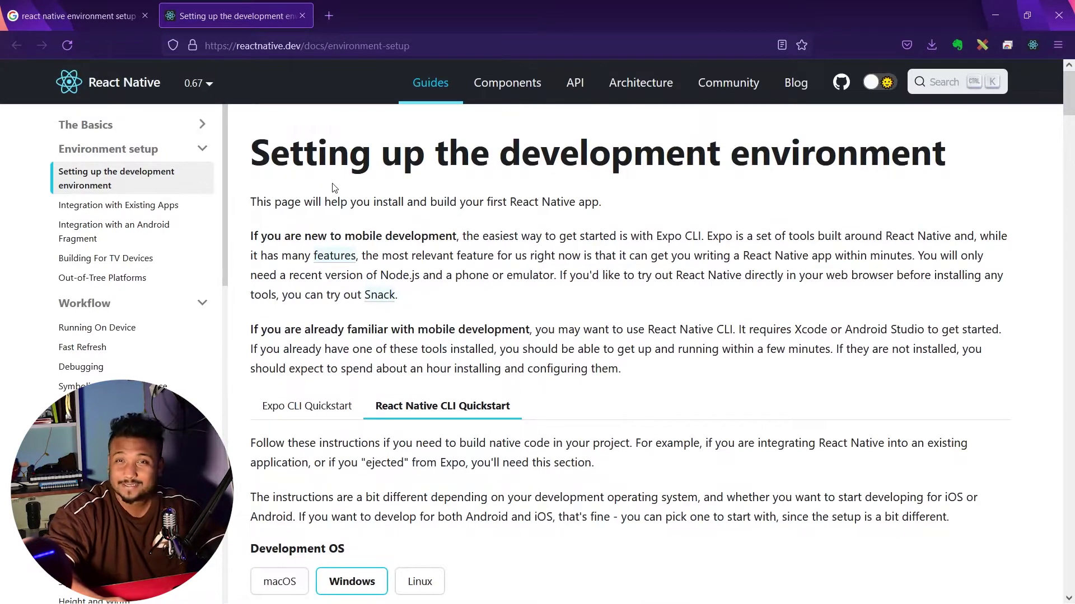
scroll(411, 193, down, 3)
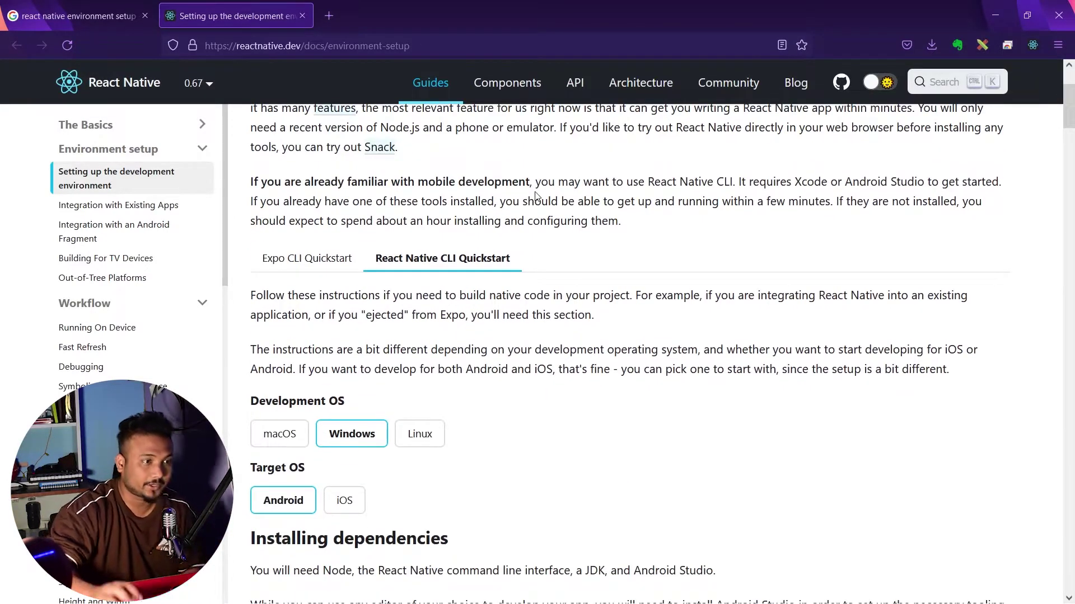
scroll(534, 196, up, 2)
scroll(537, 235, down, 3)
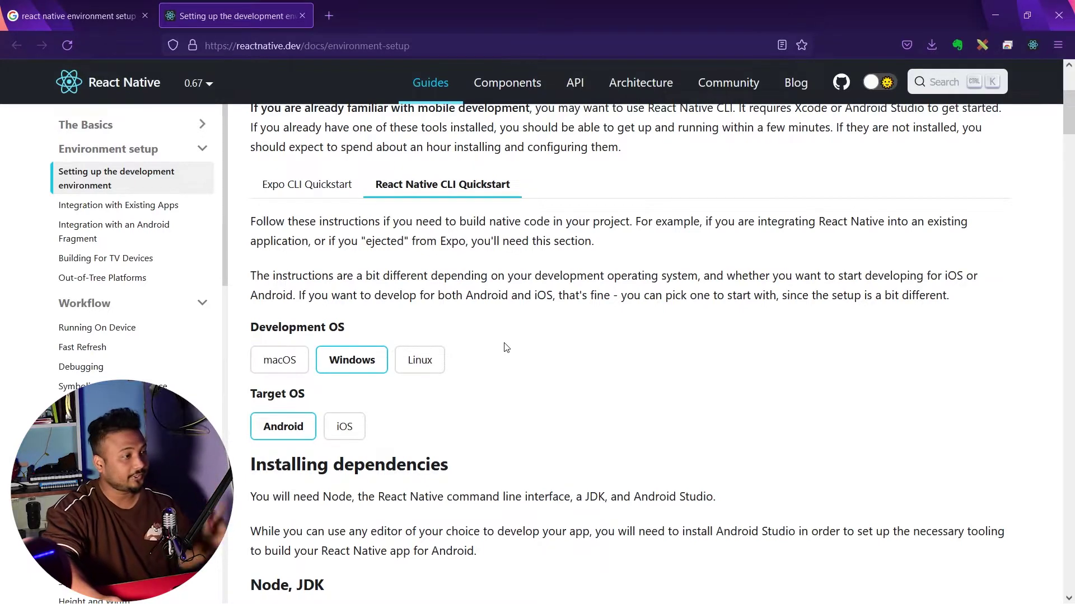
scroll(506, 348, up, 1)
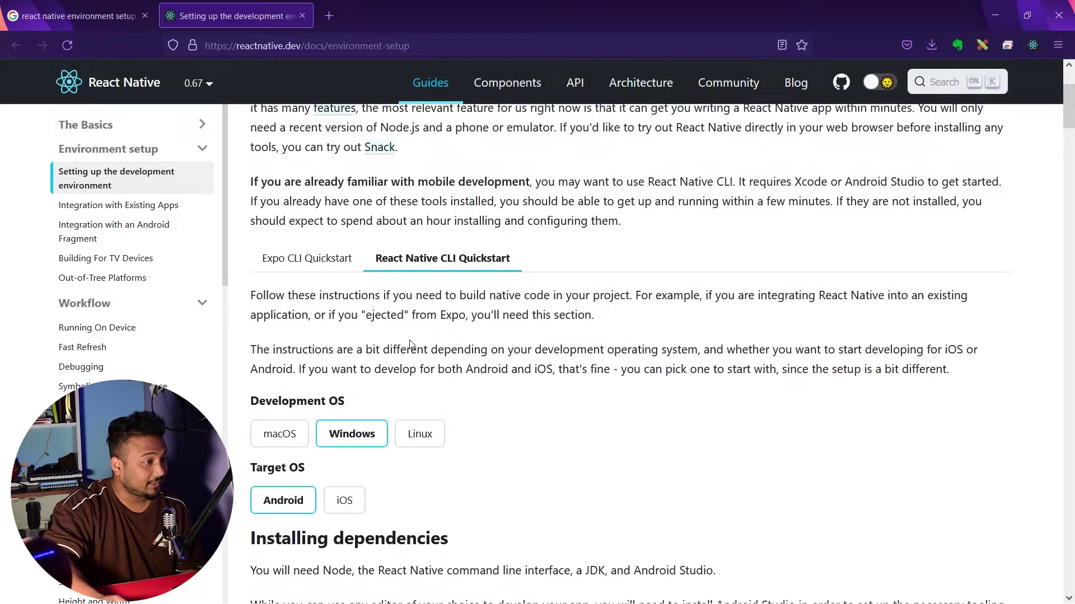
click(339, 259)
click(444, 259)
click(336, 262)
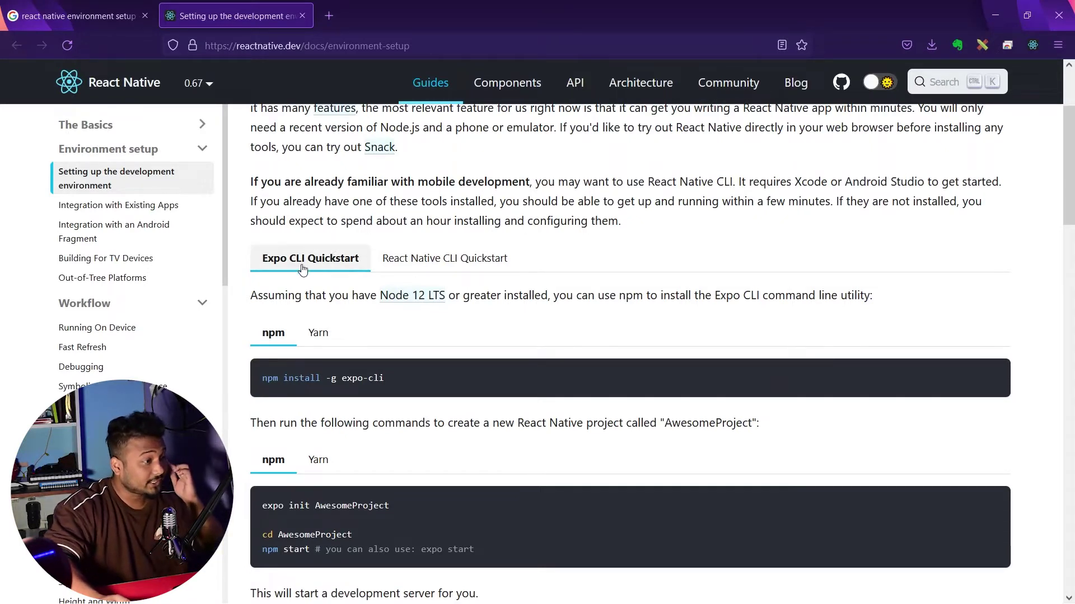
click(435, 262)
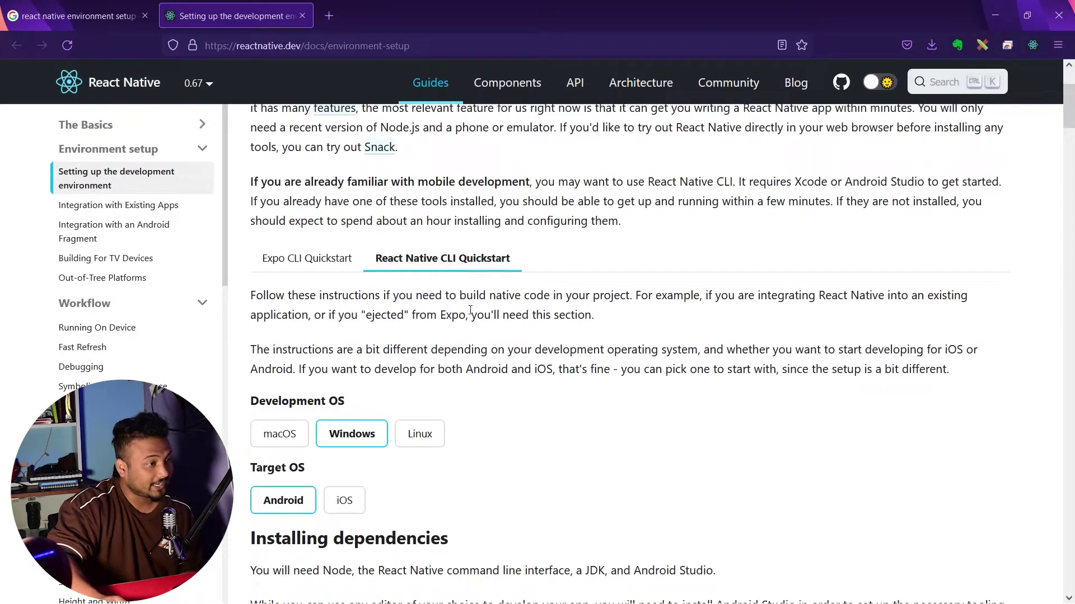
click(322, 259)
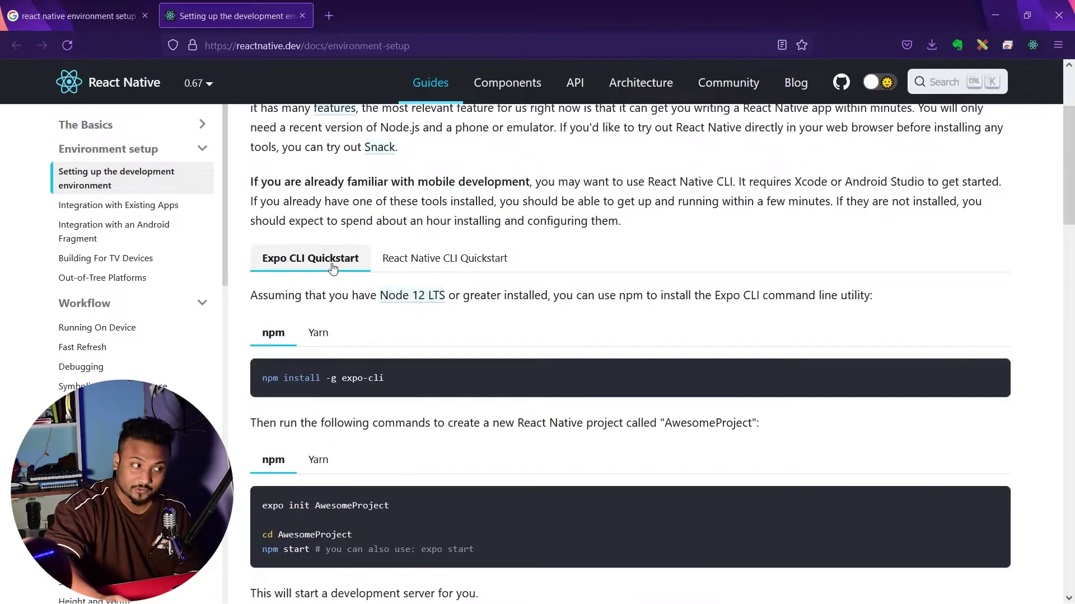
click(410, 253)
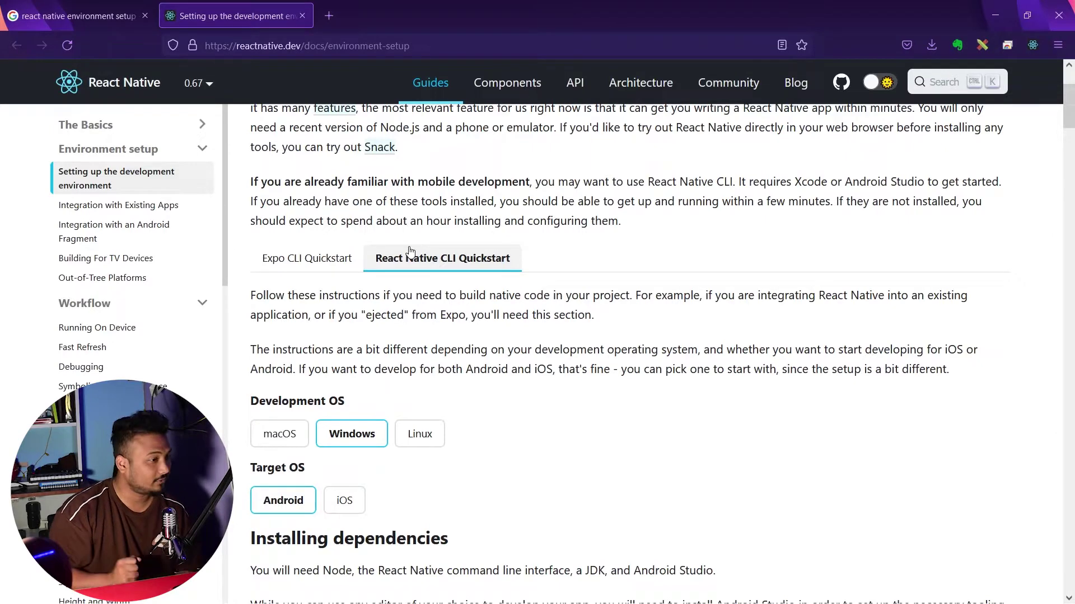
scroll(569, 329, down, 6)
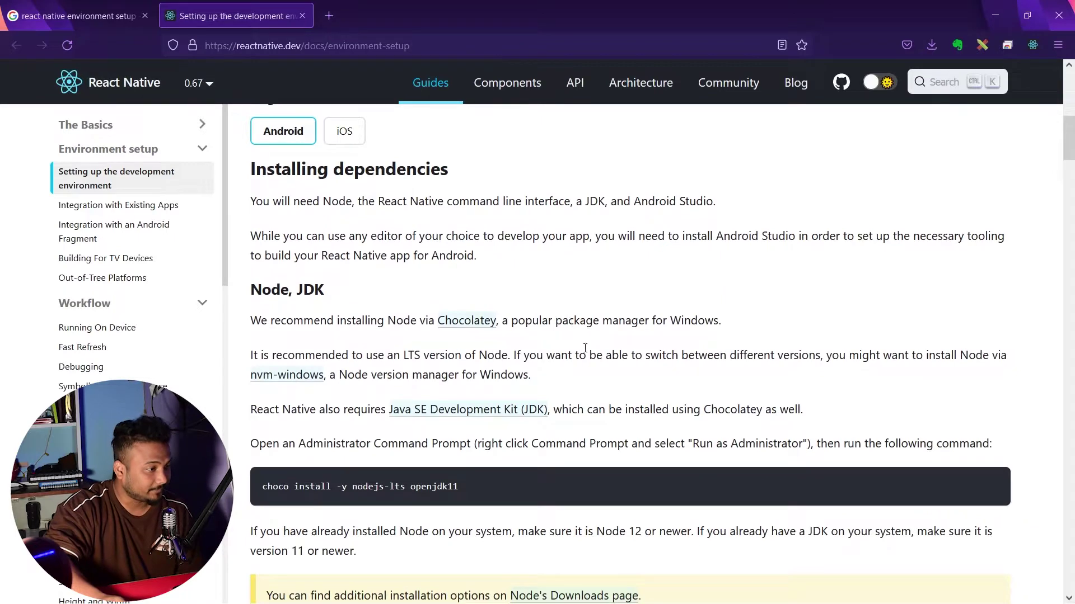
Highlight the Node and Java SE Development Kit (JDK) requirements, then bring up Windows search.
scroll(577, 336, down, 1)
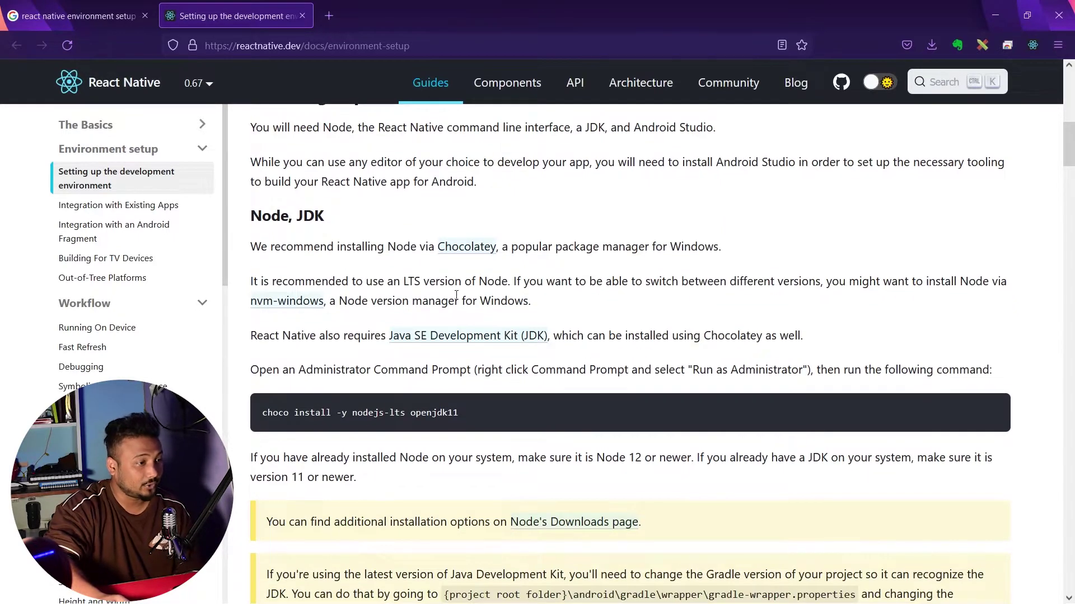
drag(397, 247, 417, 247)
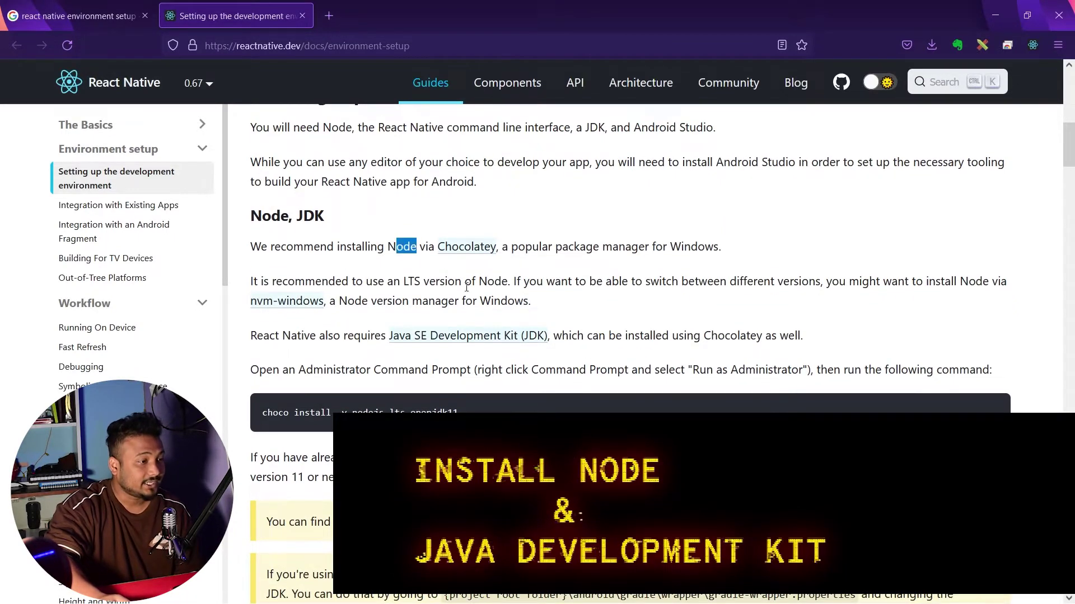
drag(381, 336, 544, 336)
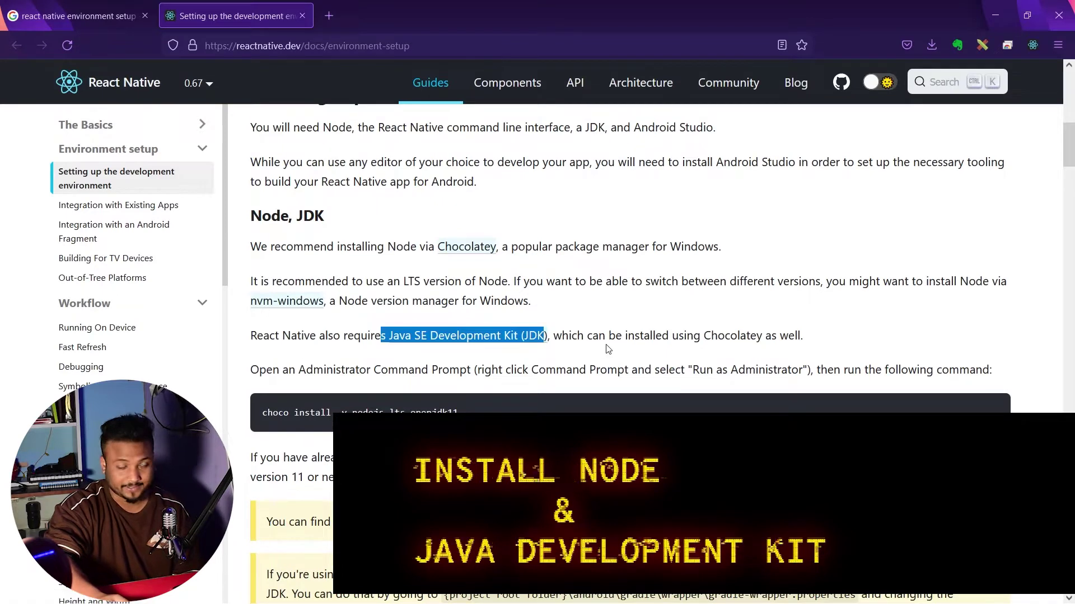
scroll(609, 349, down, 1)
click(71, 591)
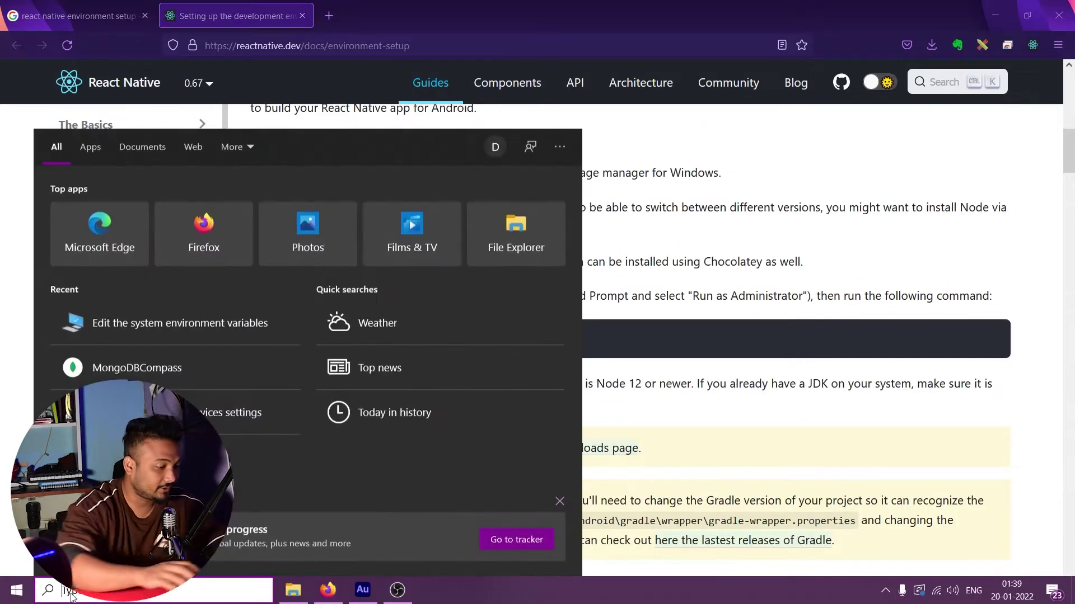
Open Command Prompt via search 'cmd' and run node -v, showing v14.17.3.
text(cmd)
key(Return)
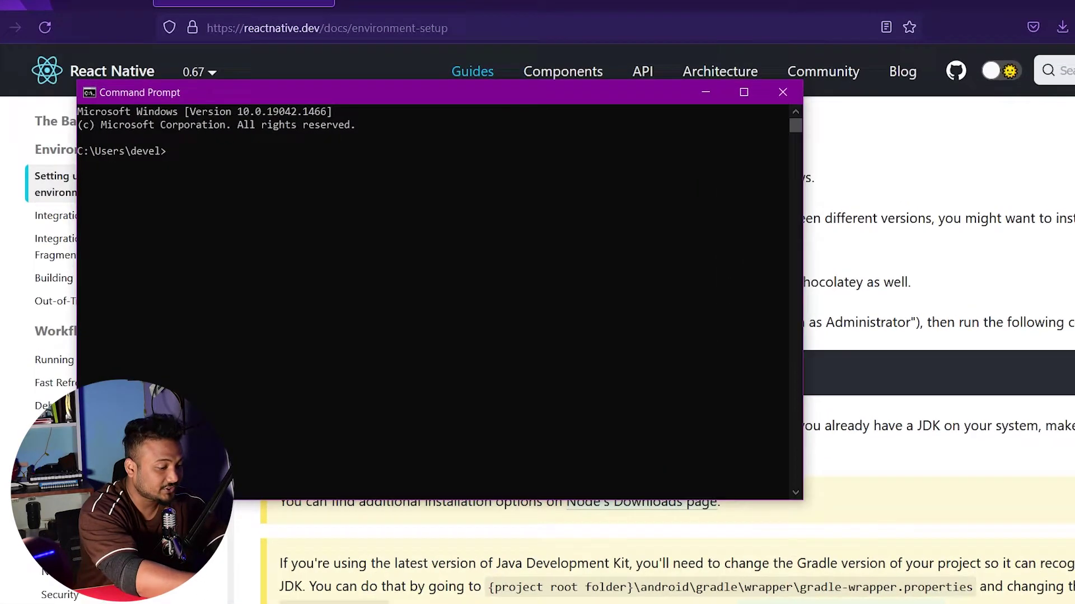
text(node)
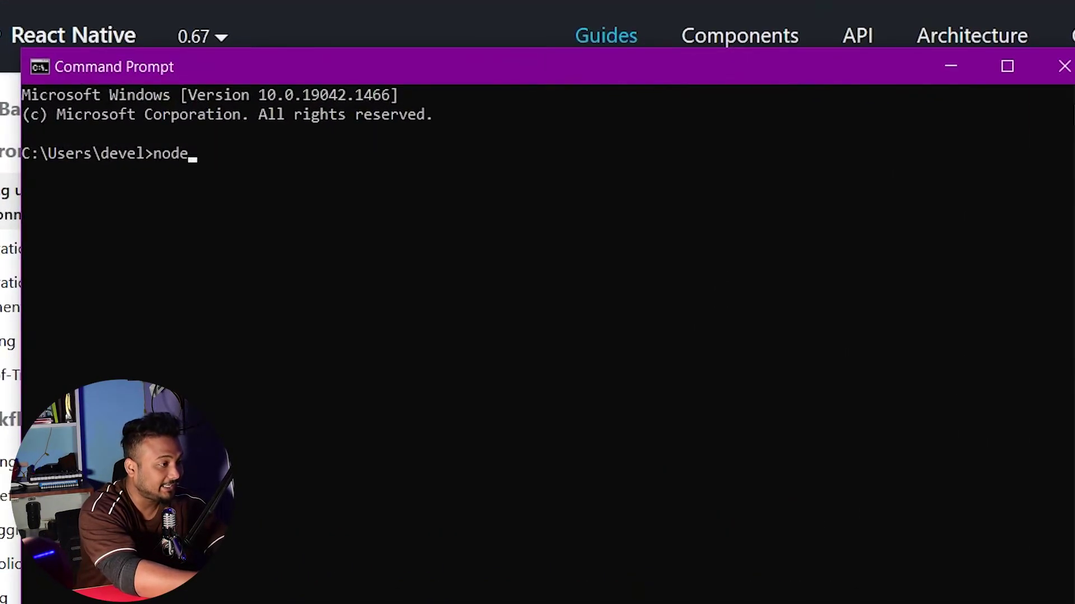
text( -v)
key(Return)
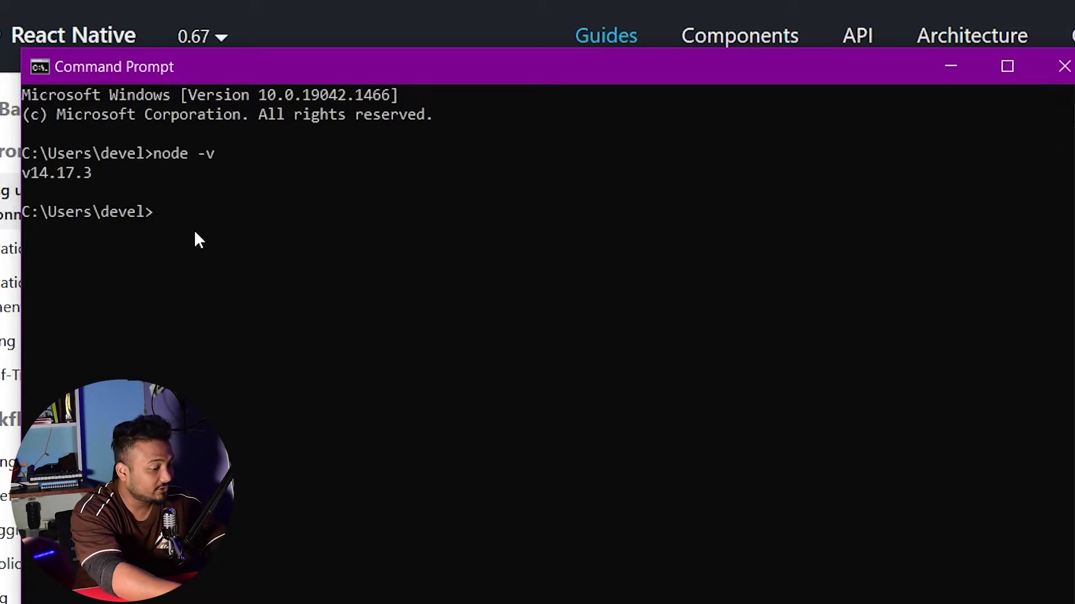
Run java -version, highlight the 1.8.0_301 version, and return to Firefox.
text(java )
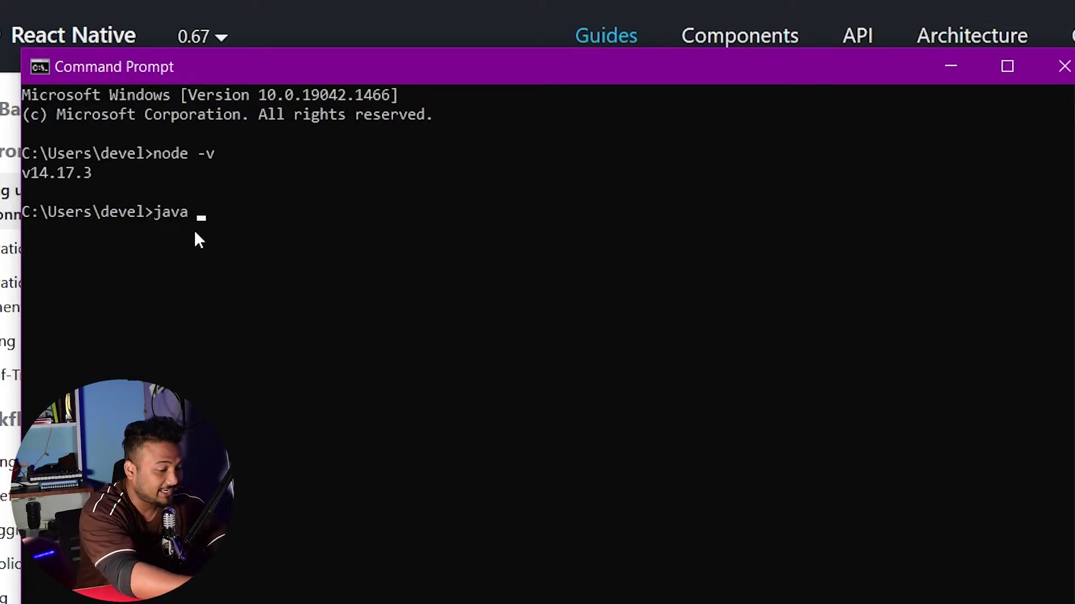
text(-version)
key(Return)
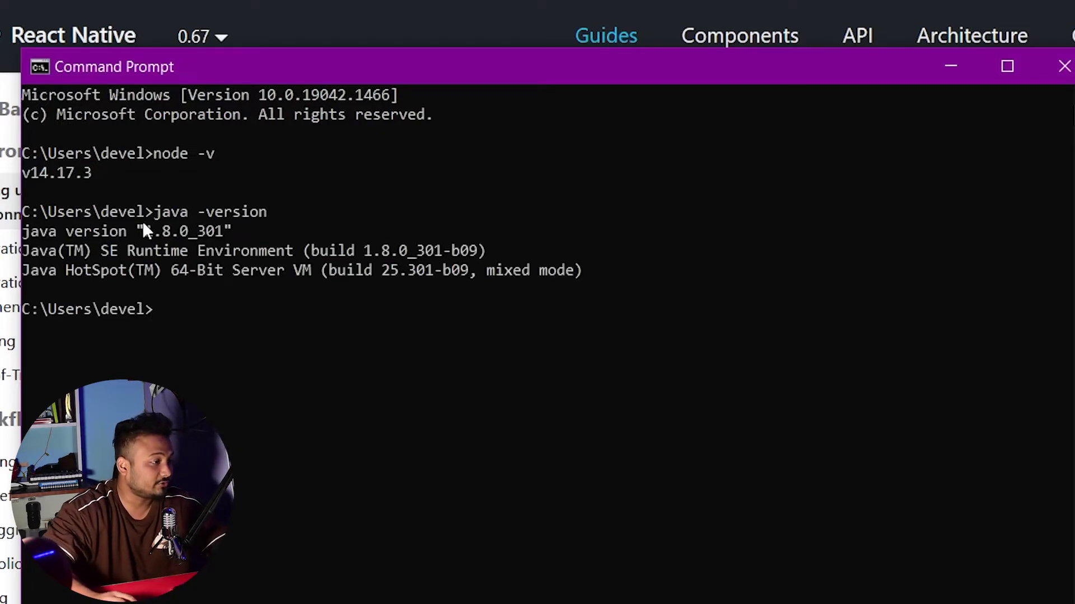
drag(137, 230, 239, 229)
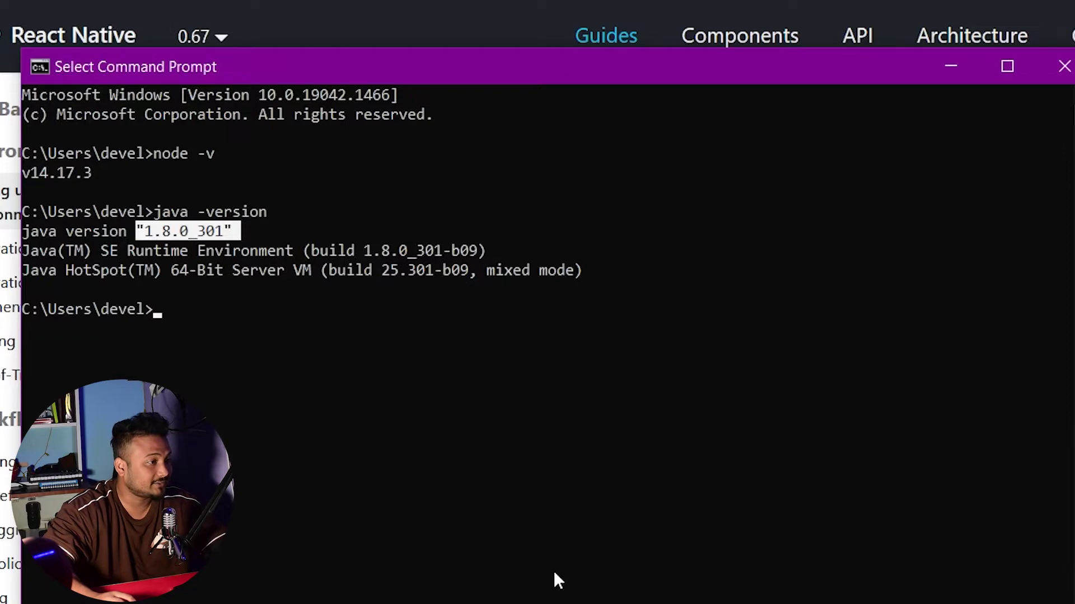
key(alt+Tab)
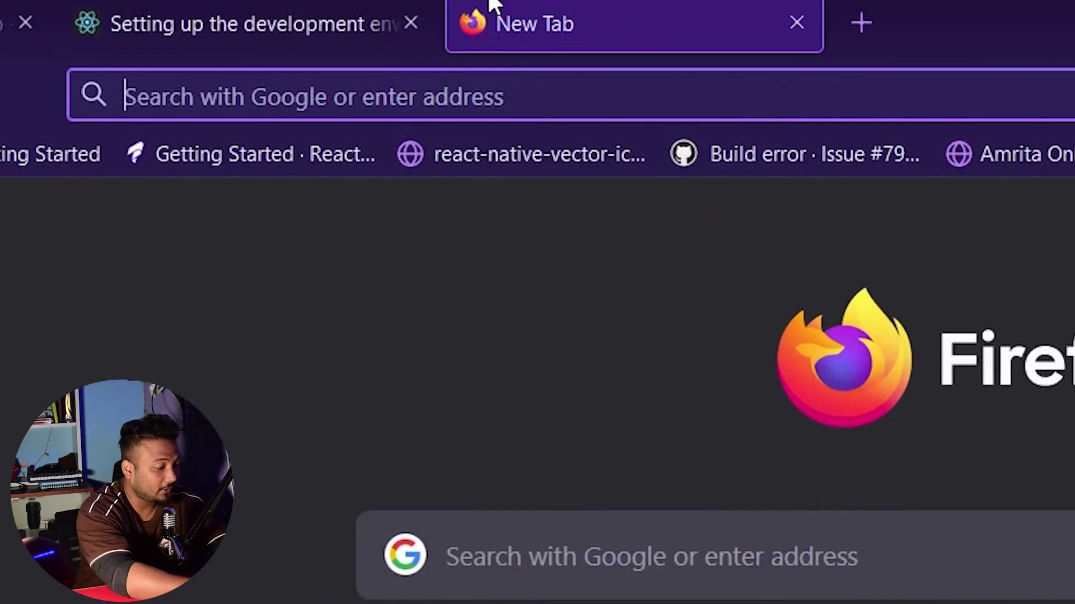
Search Google for 'node' and open the Node.js homepage showing 16.13.2 LTS and 17.4.0 downloads.
text(node)
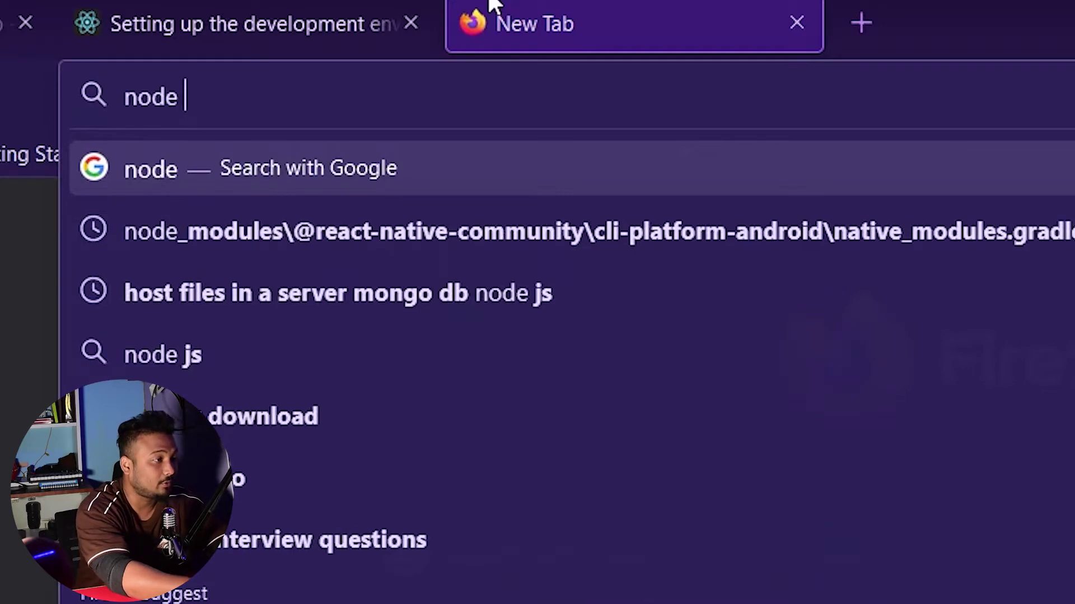
key(Return)
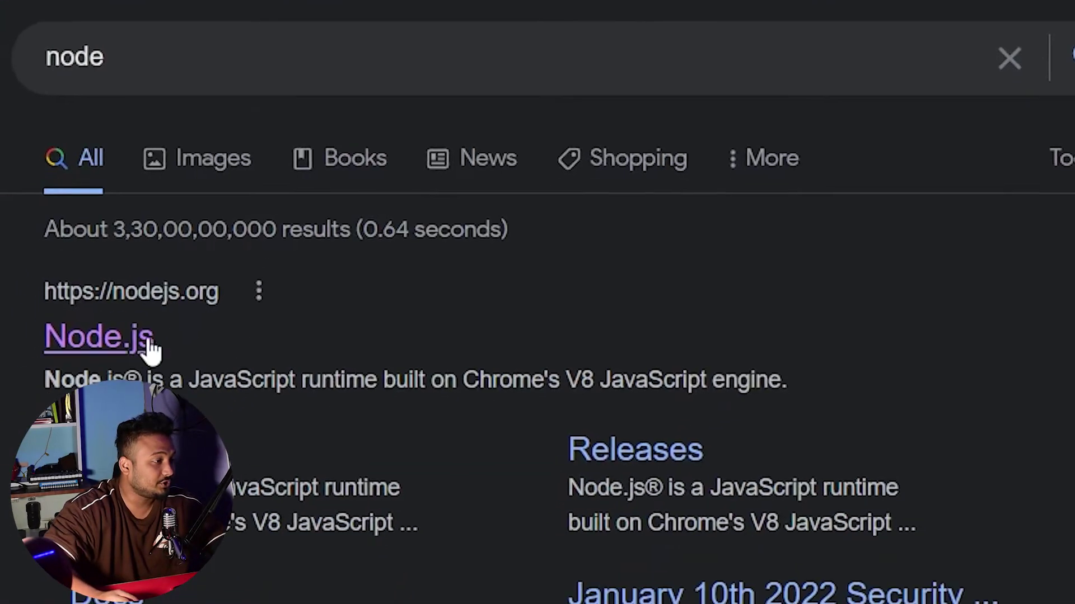
right_click(96, 495)
click(226, 238)
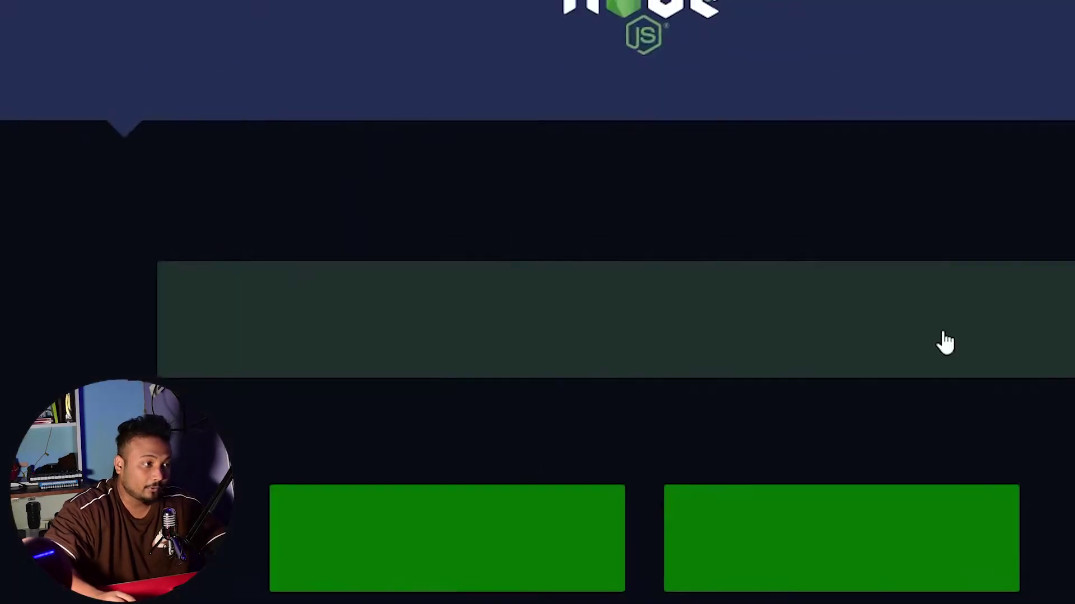
scroll(672, 574, down, 1)
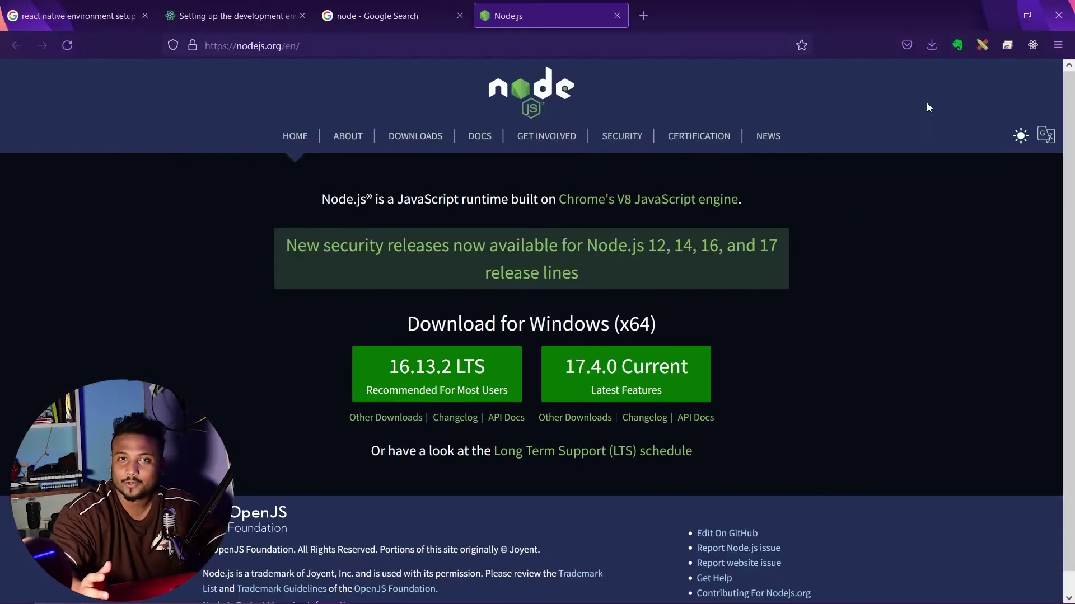
click(636, 17)
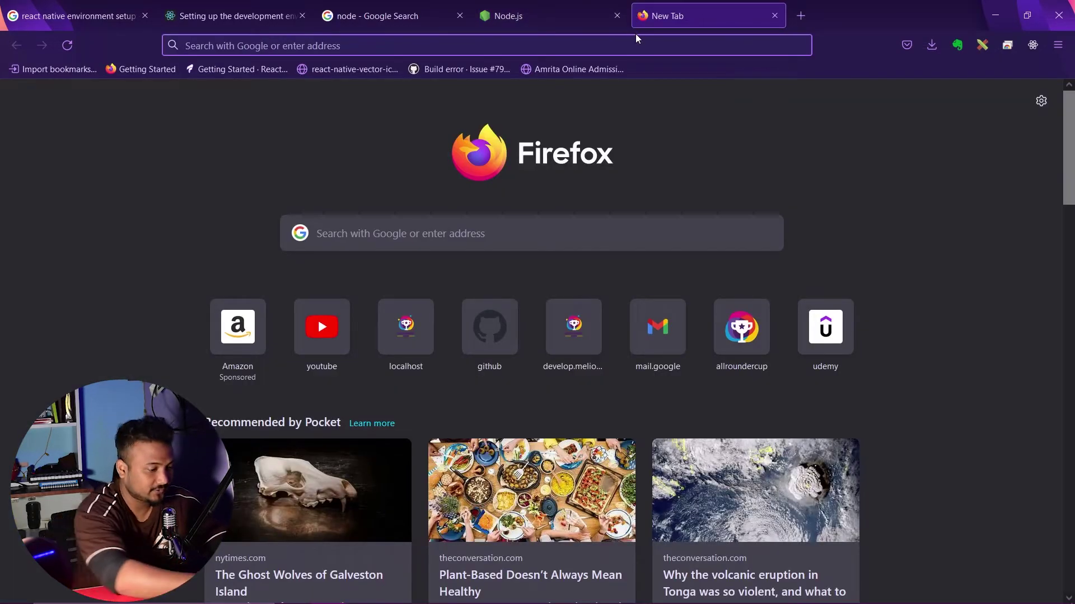
Search Google for 'jdk', fixing the mistyped letters.
text(jsk)
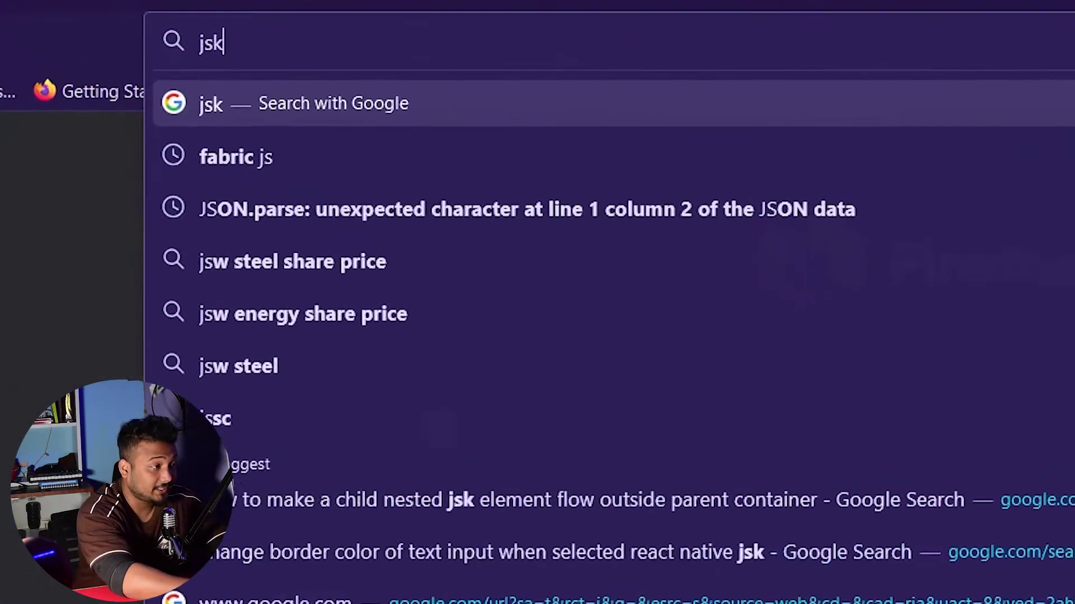
key(BackSpace)
key(BackSpace)
text(dk)
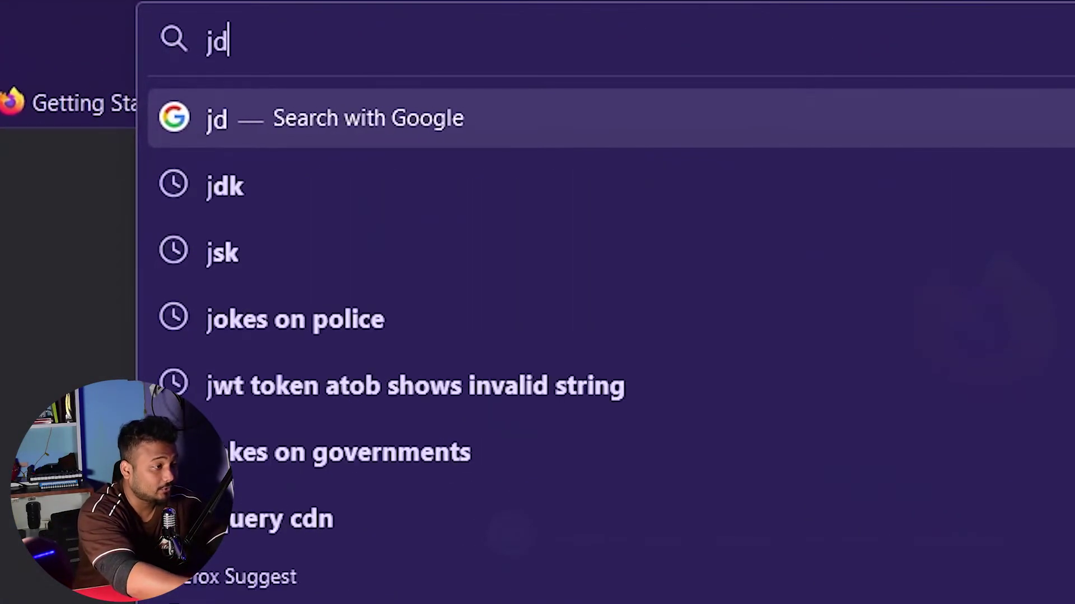
key(Return)
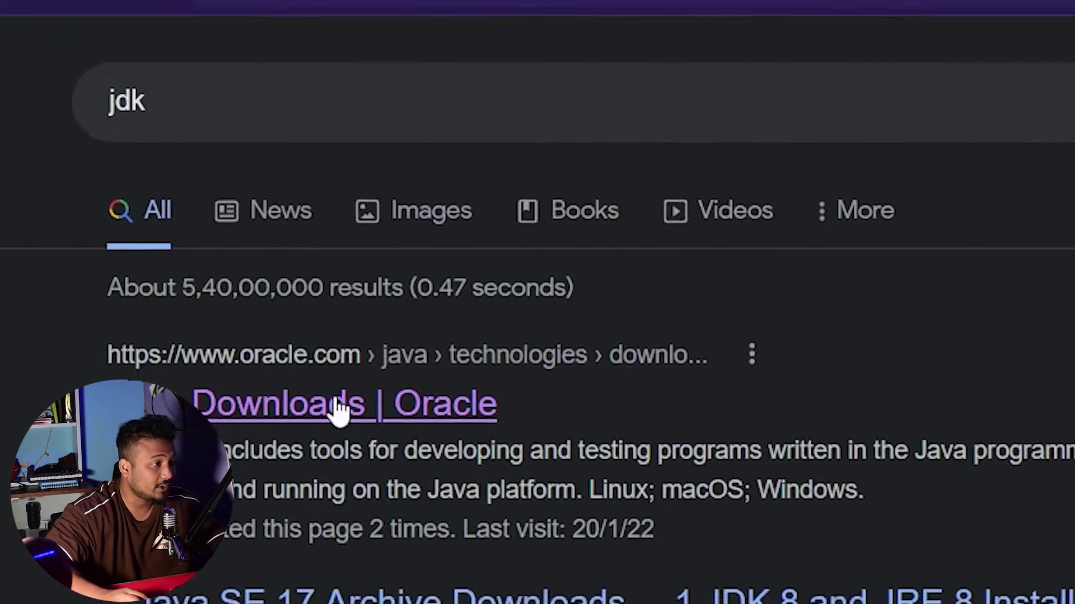
Open the Java Downloads | Oracle result and show the JDK 17 downloads for Windows.
right_click(335, 413)
click(501, 364)
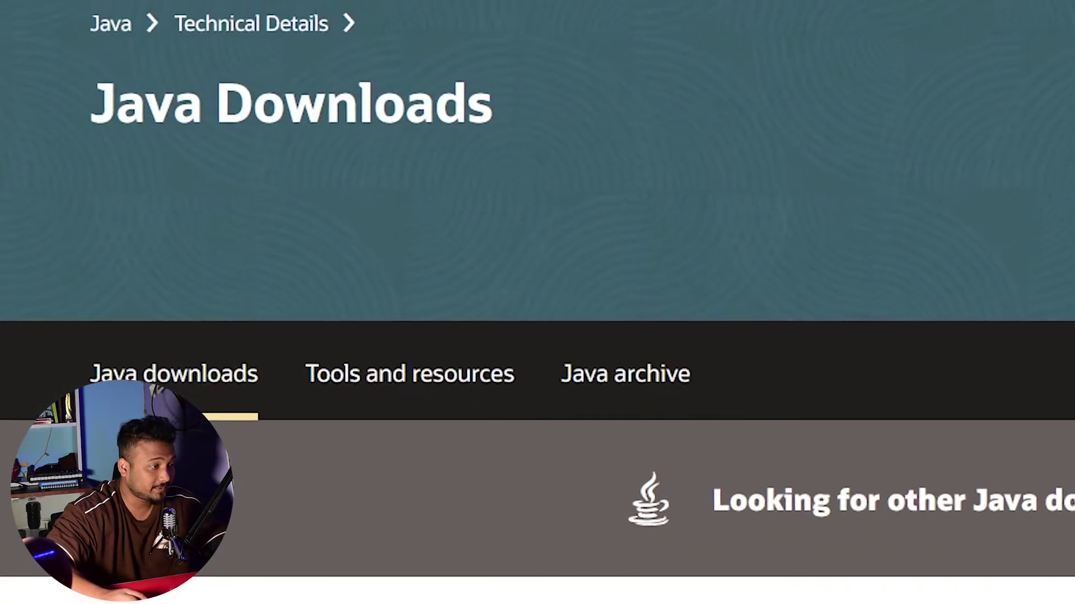
scroll(971, 302, down, 10)
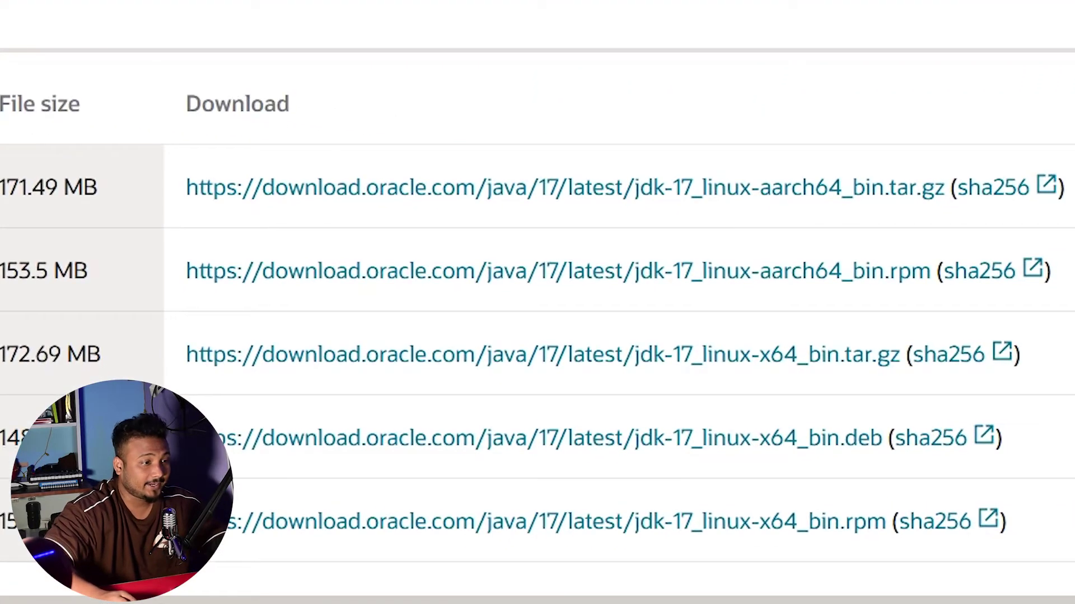
scroll(902, 457, down, 3)
scroll(877, 389, up, 5)
scroll(877, 389, down, 3)
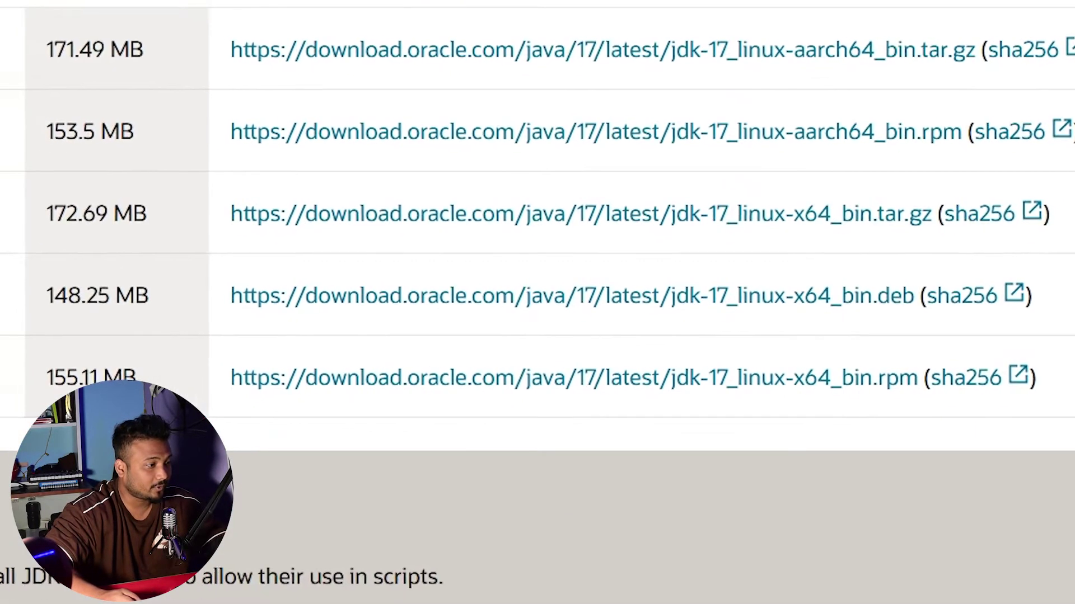
scroll(163, 268, up, 3)
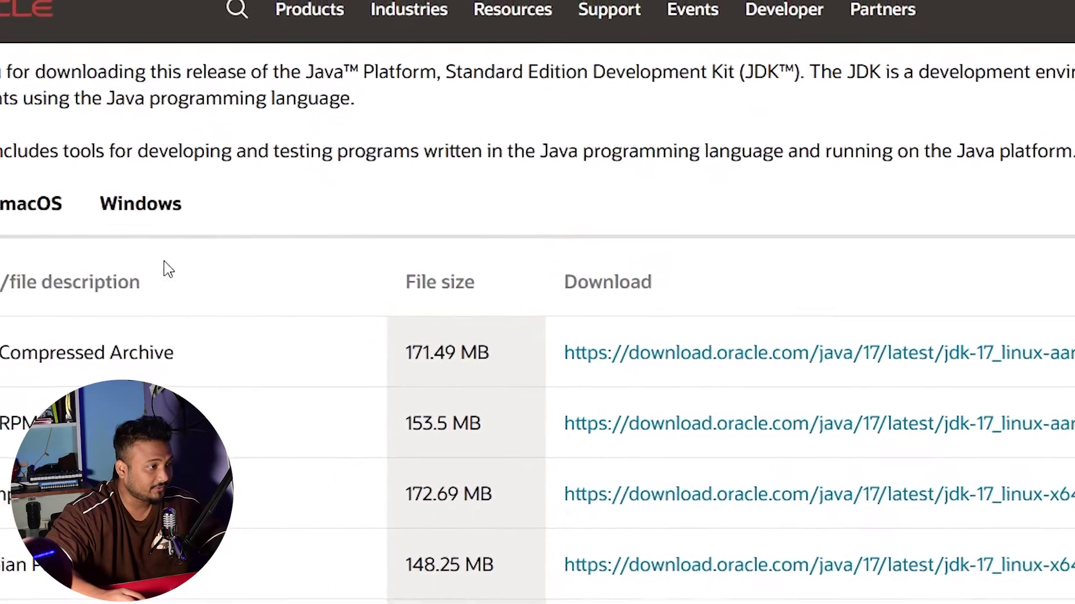
click(139, 204)
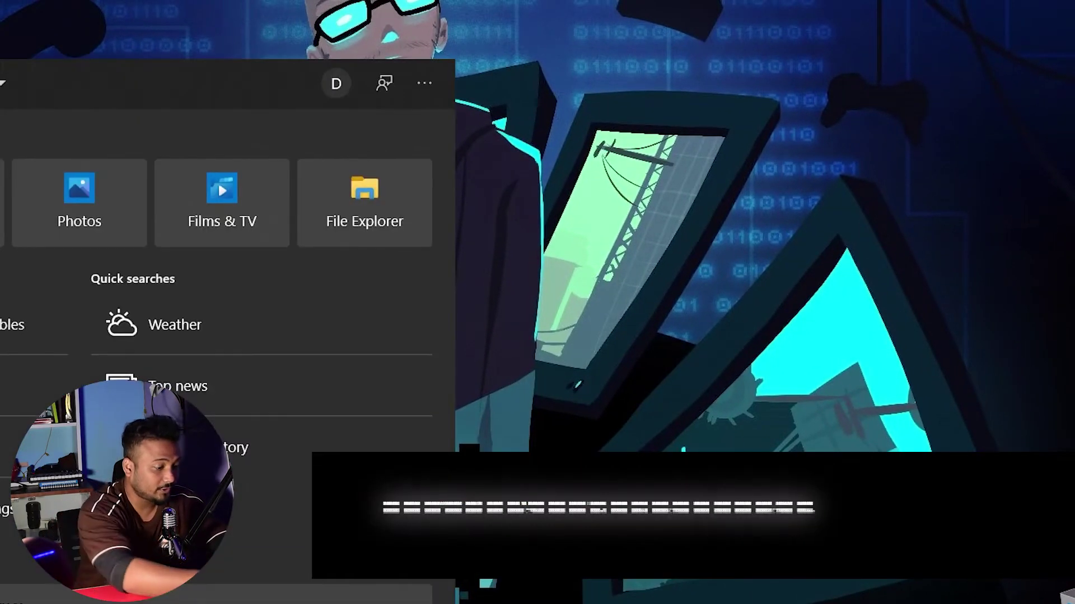
Open the environment variables via 'envi' and inspect the JAVA_HOME and ANDROID_HOME paths.
text(envi)
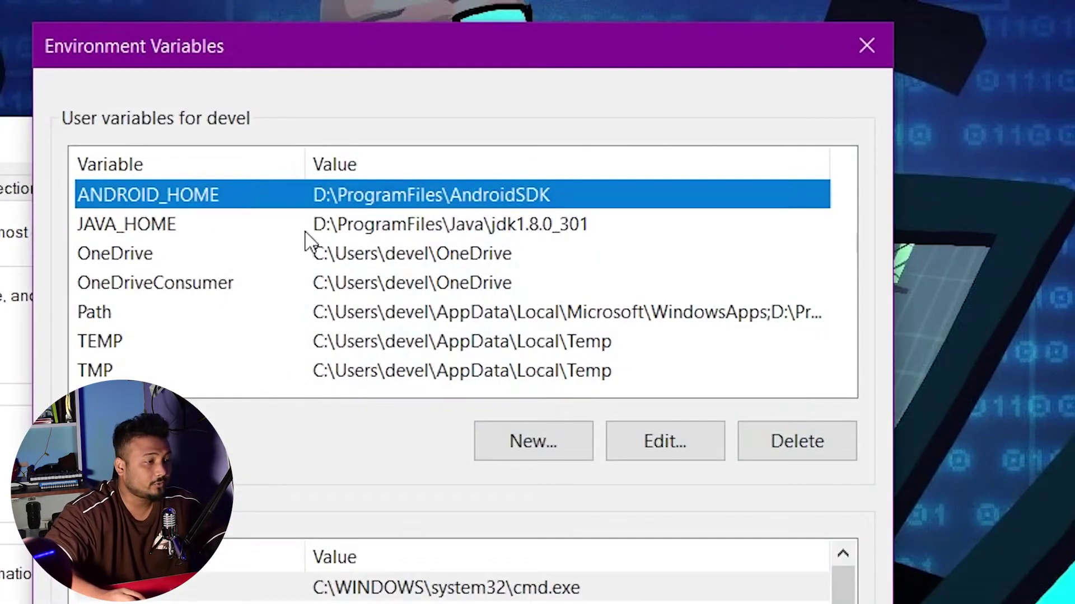
click(142, 227)
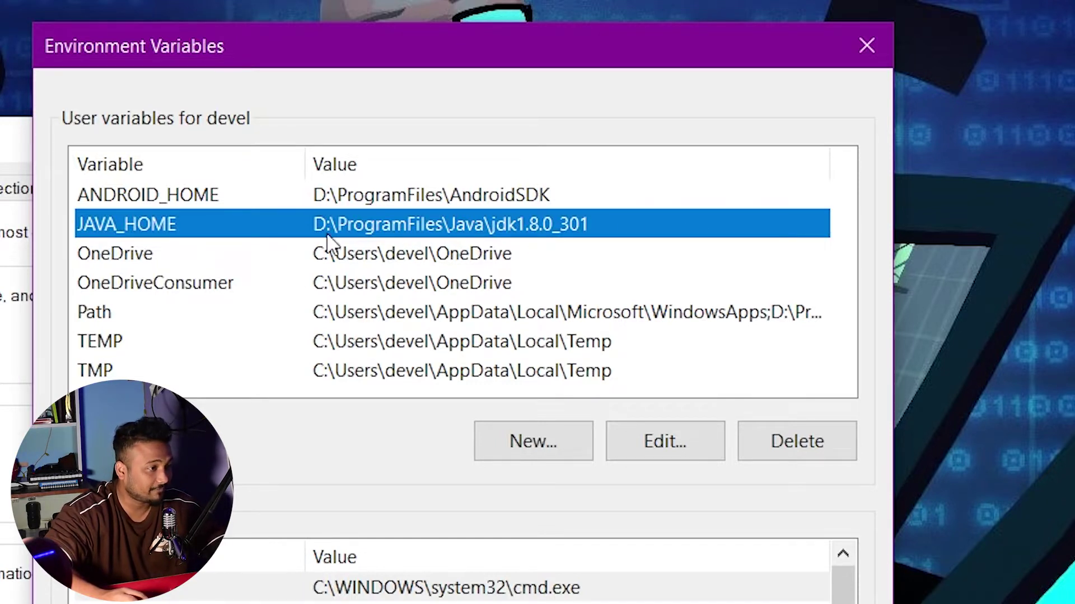
click(134, 197)
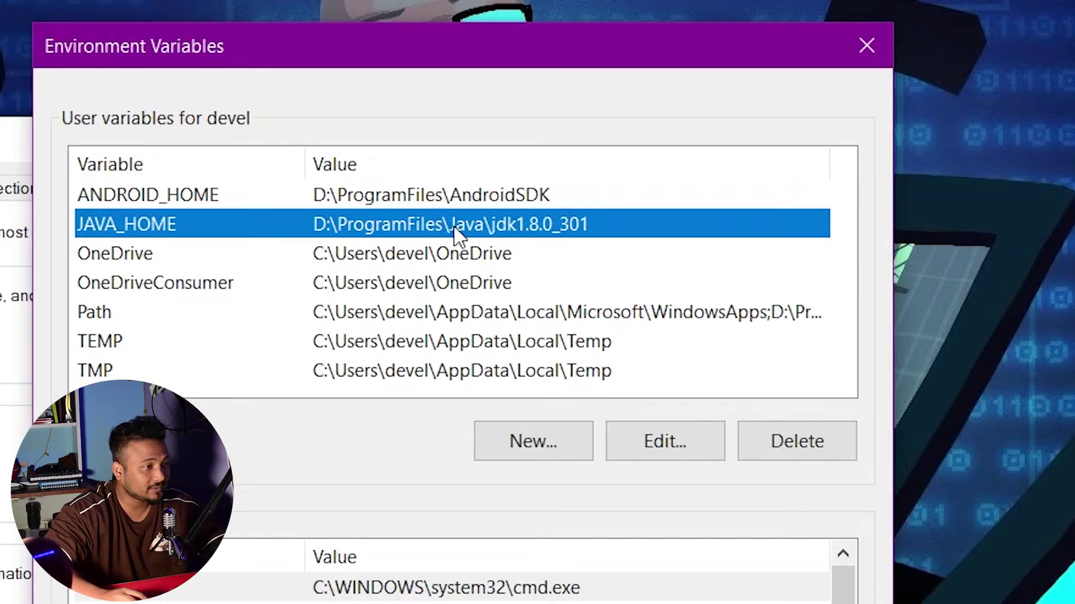
key(alt+Tab)
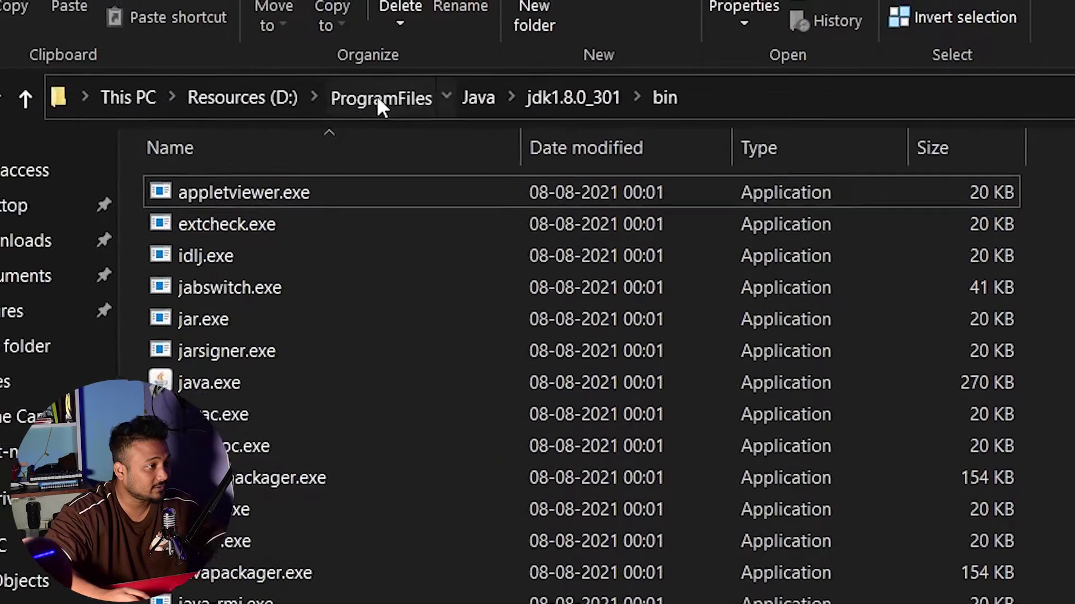
Browse File Explorer to D:\ProgramFiles\Java\jdk1.8.0_301.
click(377, 99)
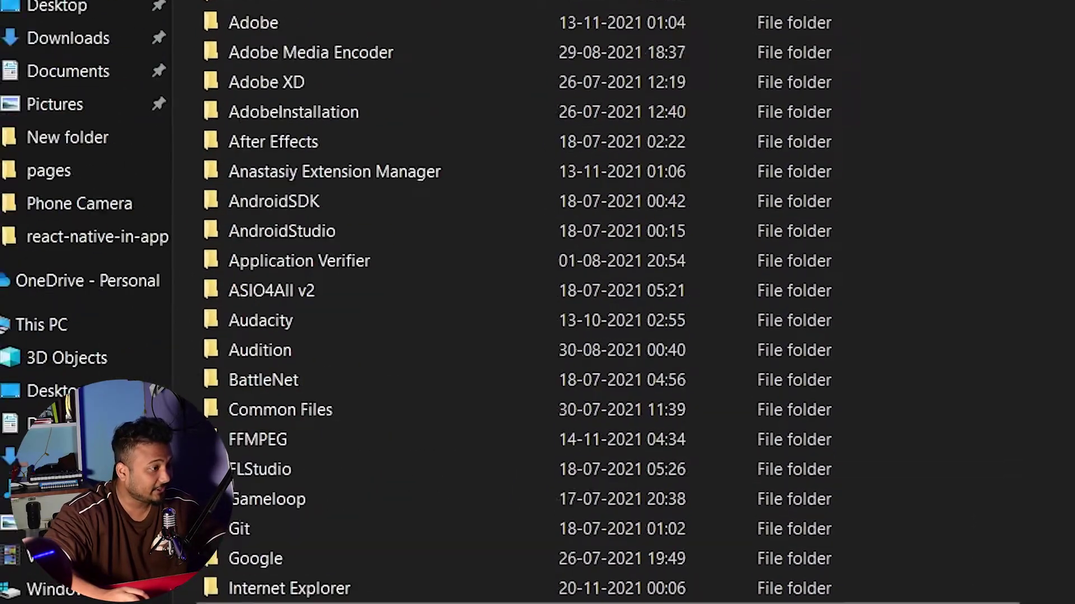
double_click(298, 329)
double_click(314, 290)
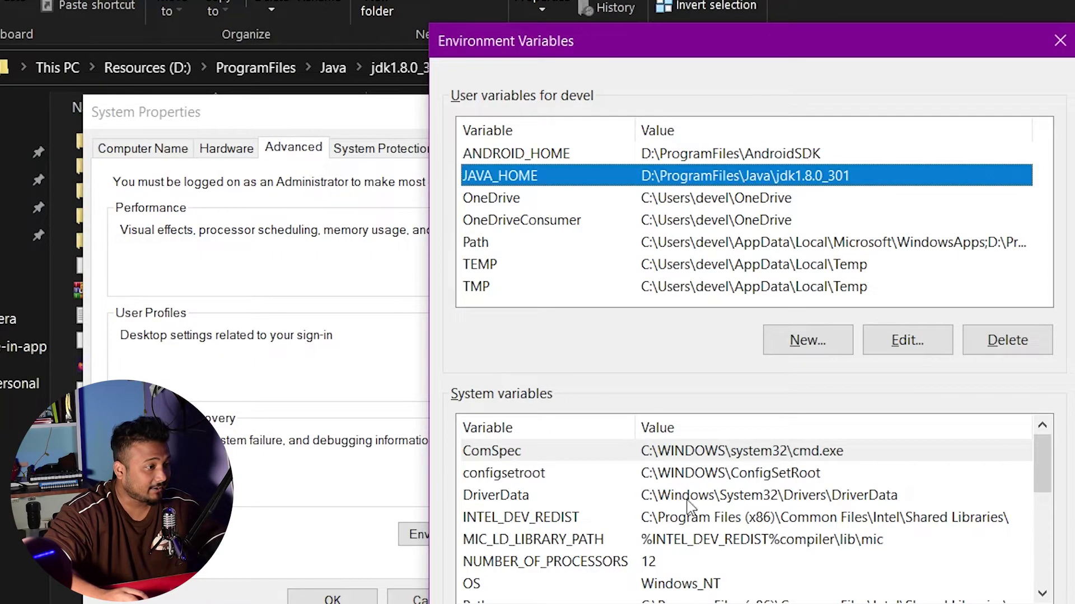
scroll(513, 518, down, 1)
scroll(615, 516, down, 1)
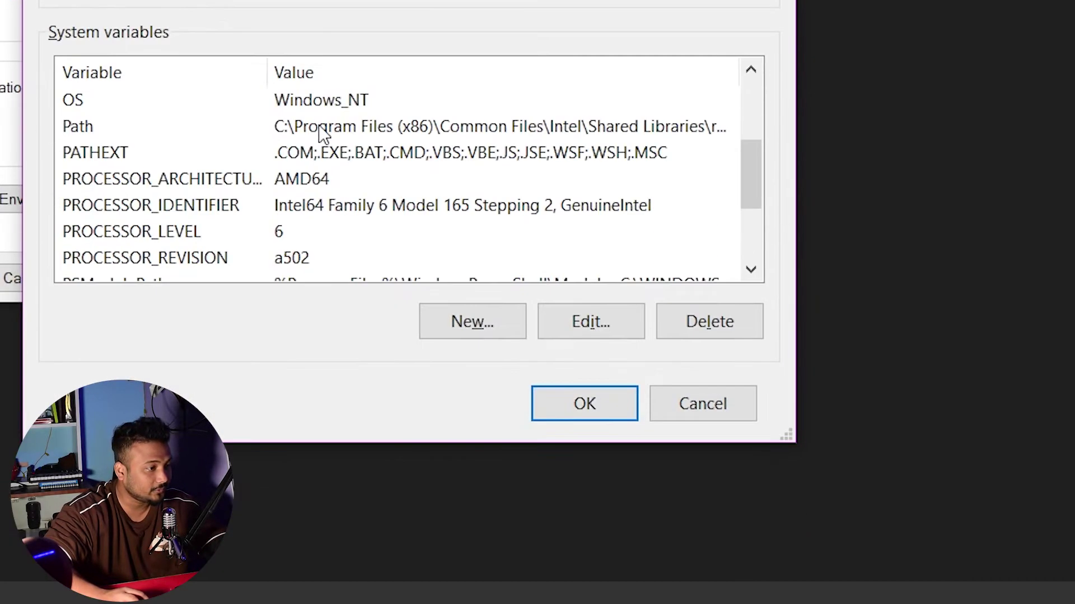
Verify the system Path contains the jdk1.8.0_301\bin folder, then close the variable dialogs with OK.
double_click(319, 602)
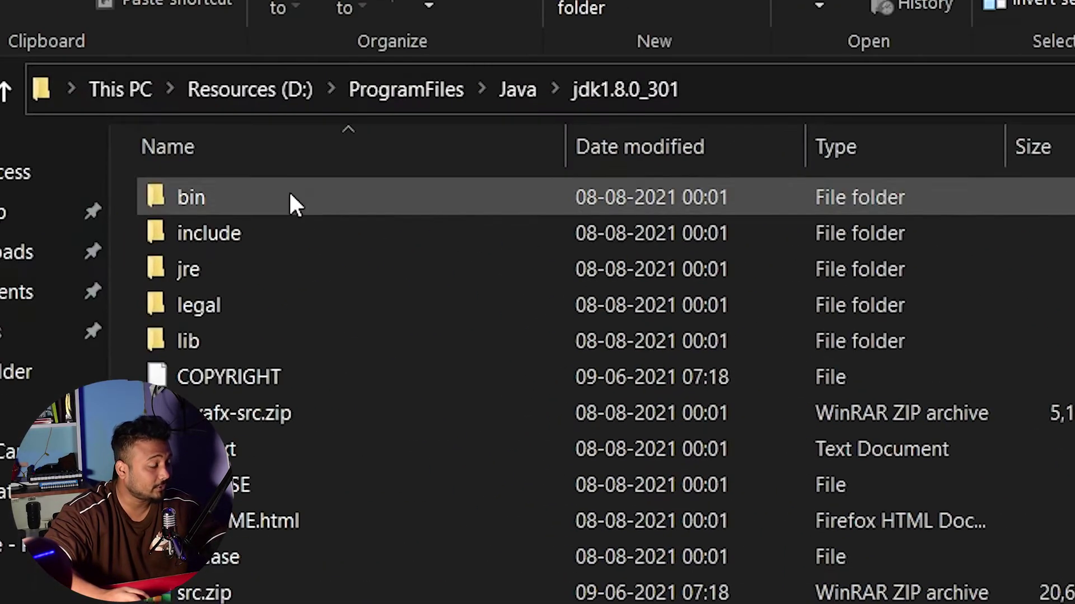
double_click(147, 81)
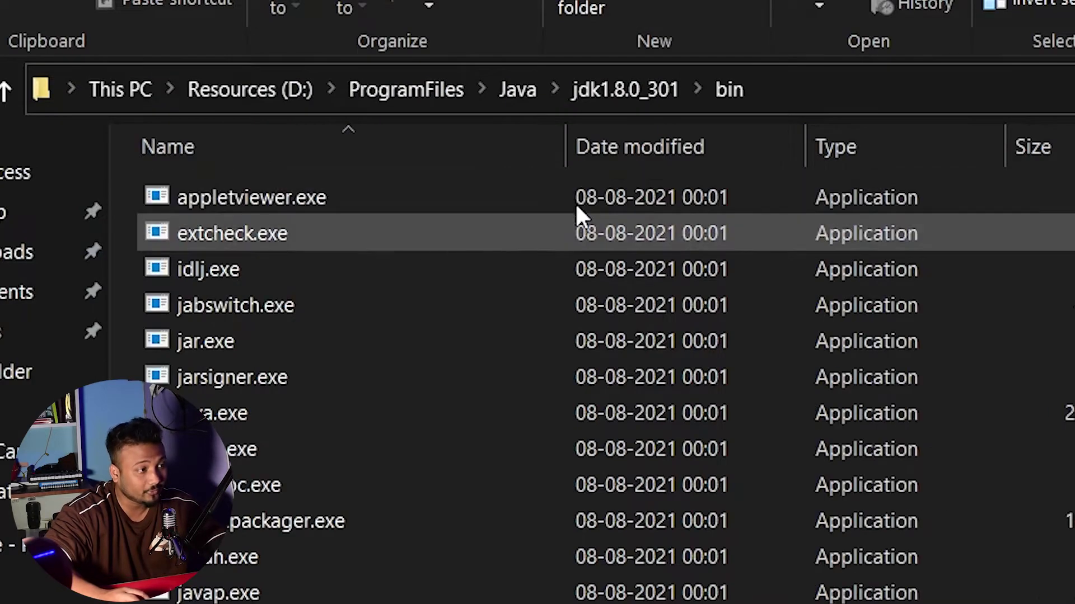
key(alt+Tab)
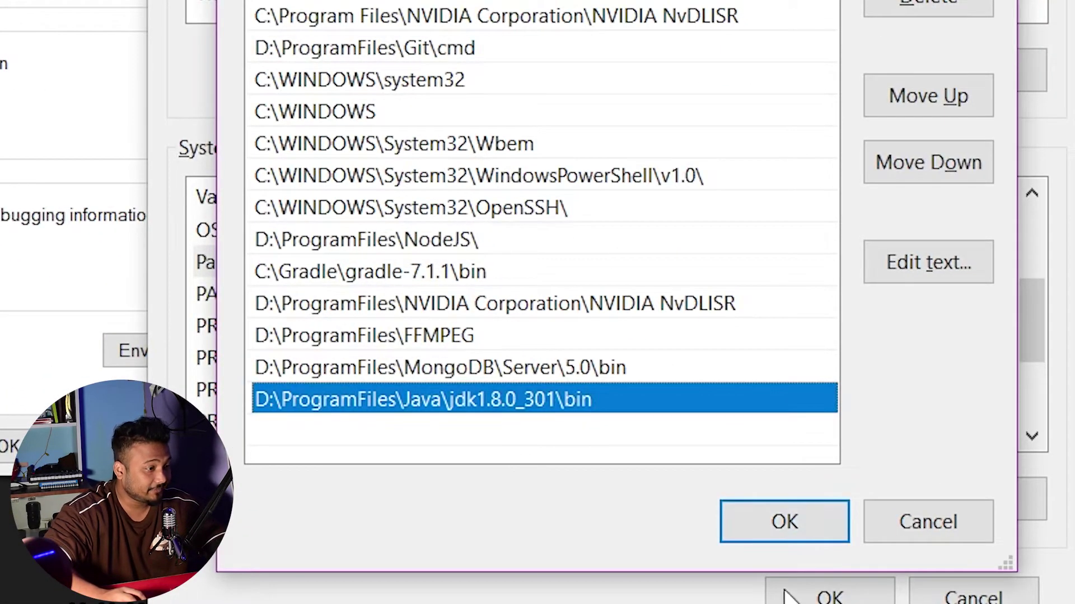
click(787, 540)
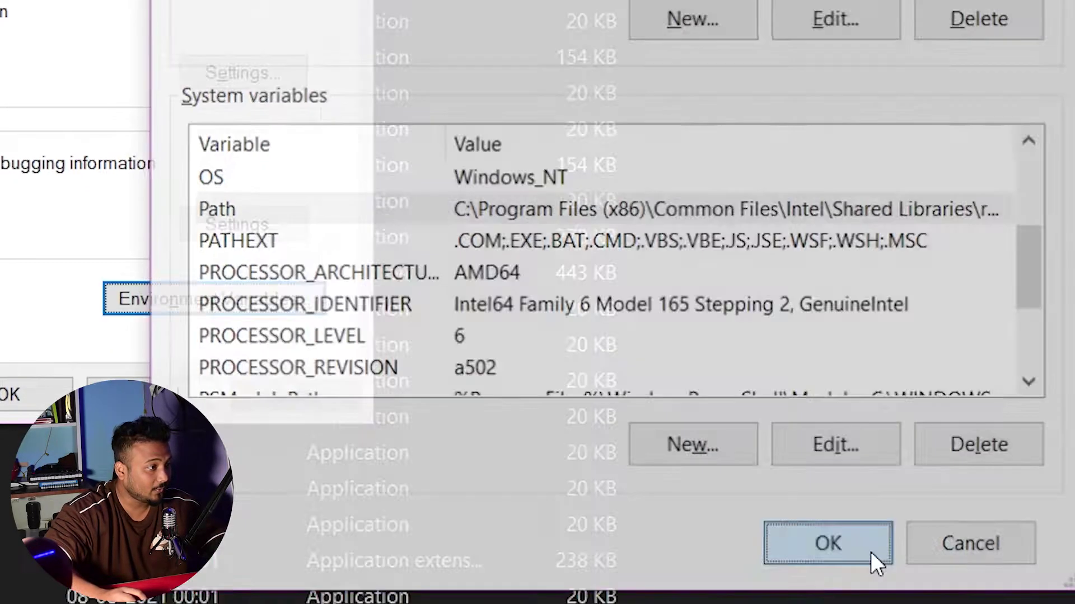
click(829, 596)
click(9, 446)
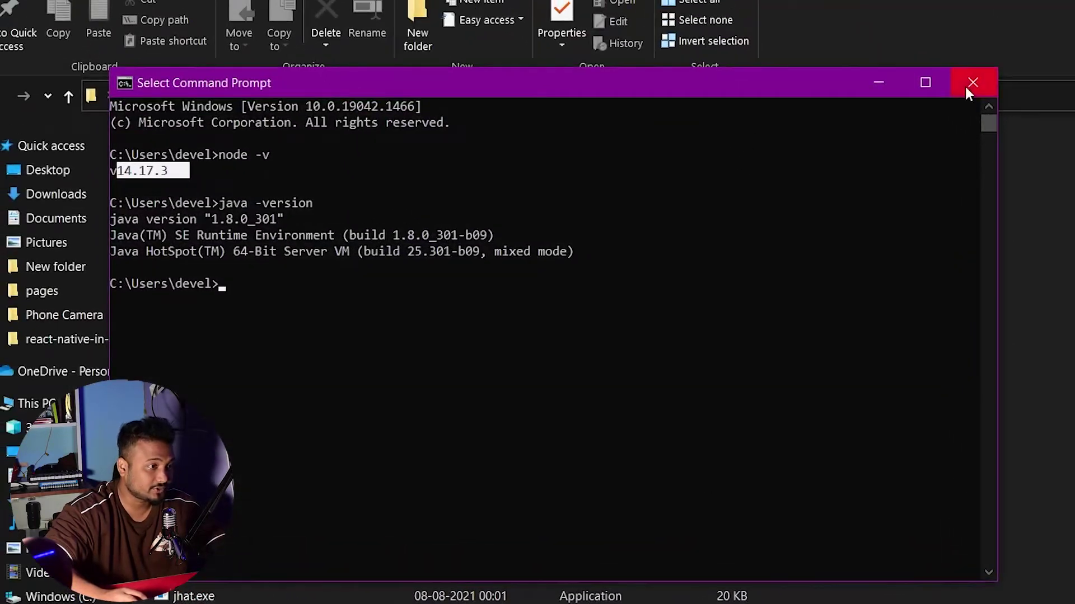
Close the old Command Prompt and launch a new one from Start.
click(969, 86)
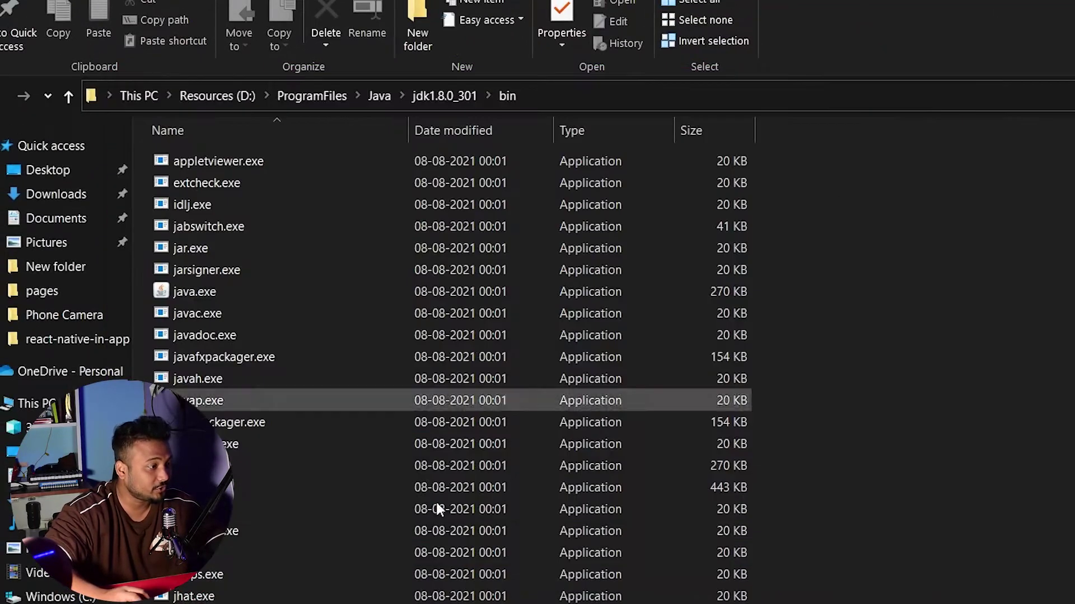
key(super)
click(556, 537)
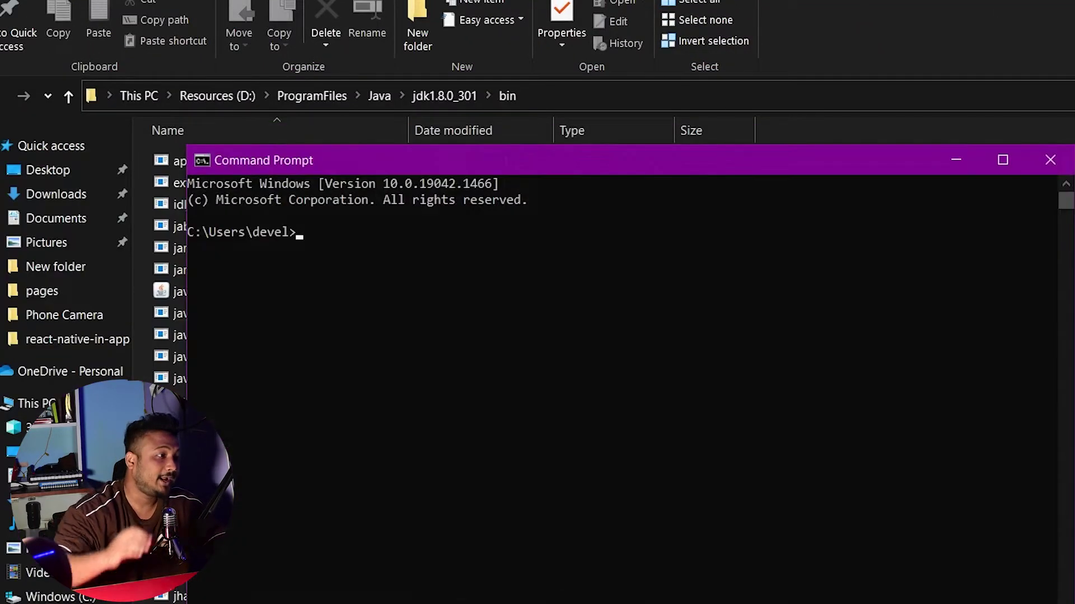
Confirm Node v14.17.3 and Java 1.8.0_301 in the new Command Prompt, then return to Firefox.
text(node )
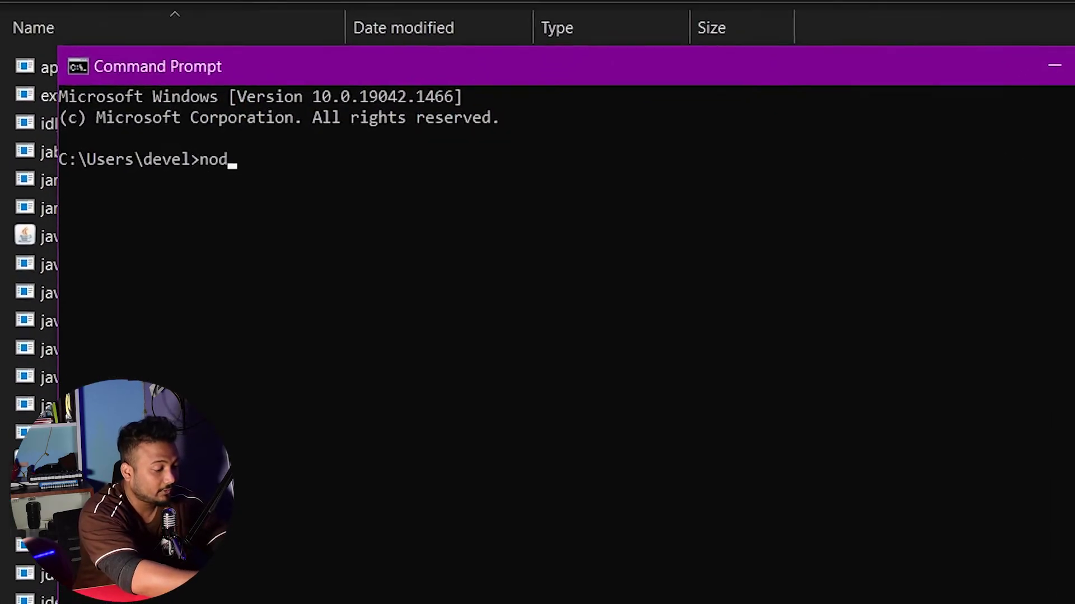
text(-v)
key(Return)
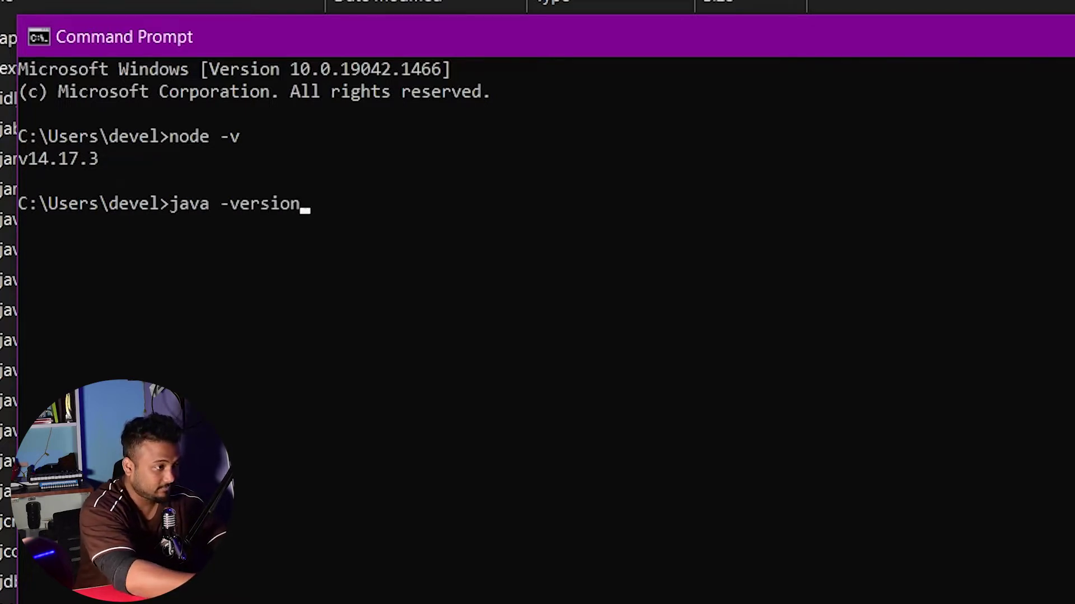
text(java -version)
key(Return)
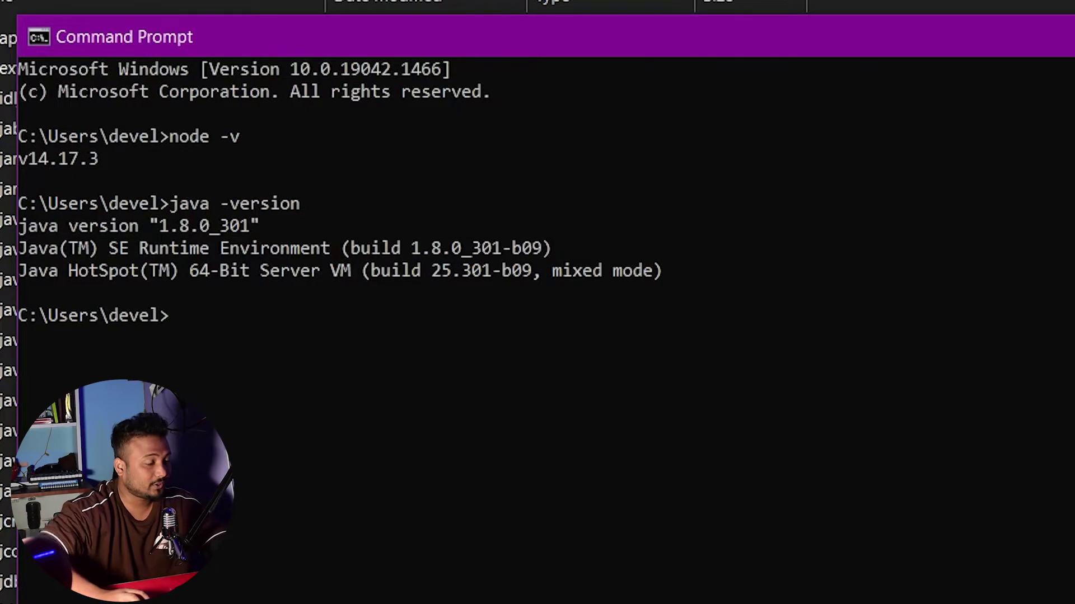
key(alt+Tab)
key(alt+Tab)
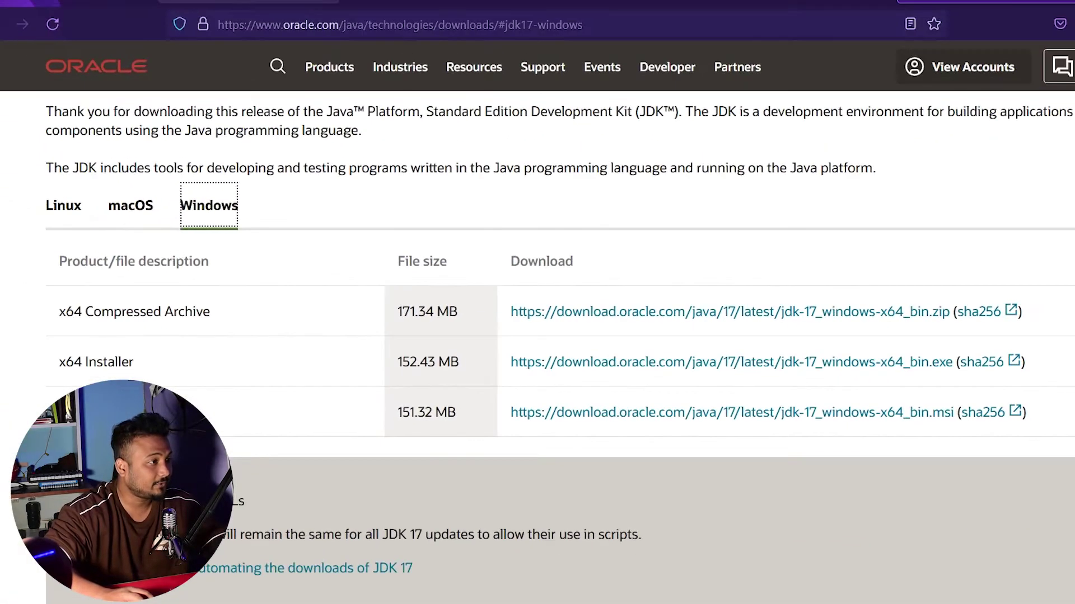
key(ctrl+shift+Tab)
scroll(447, 442, up, 5)
scroll(454, 454, down, 3)
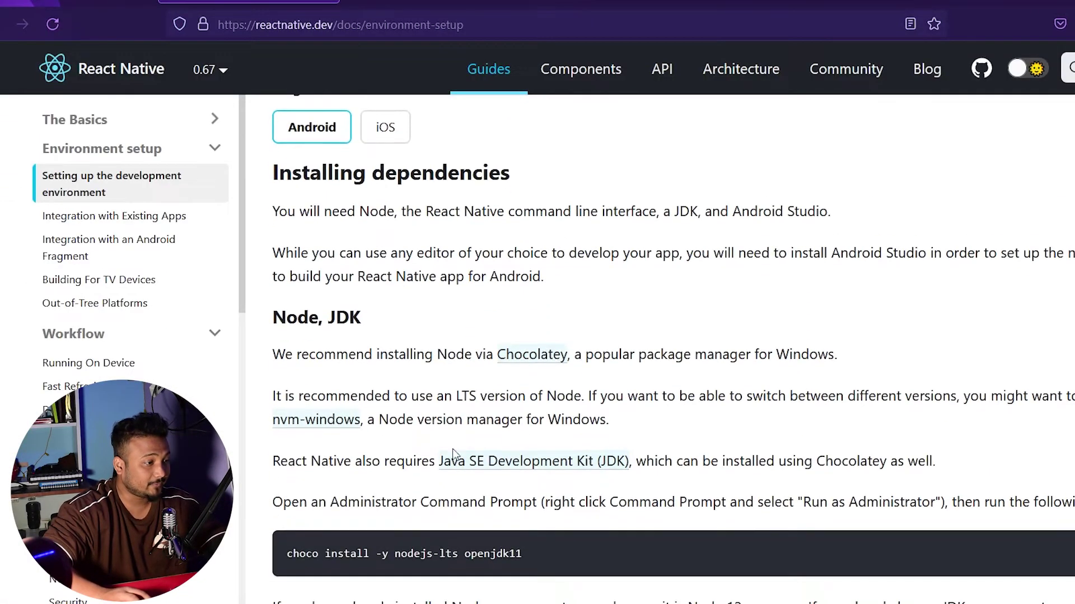
double_click(438, 355)
drag(428, 461, 767, 462)
scroll(831, 554, down, 9)
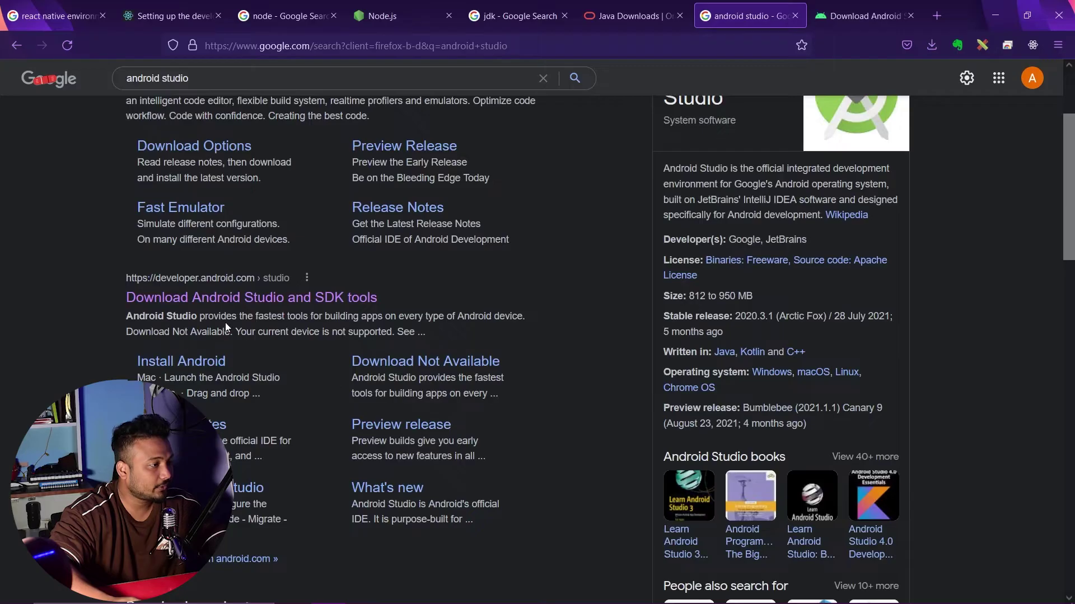
click(884, 15)
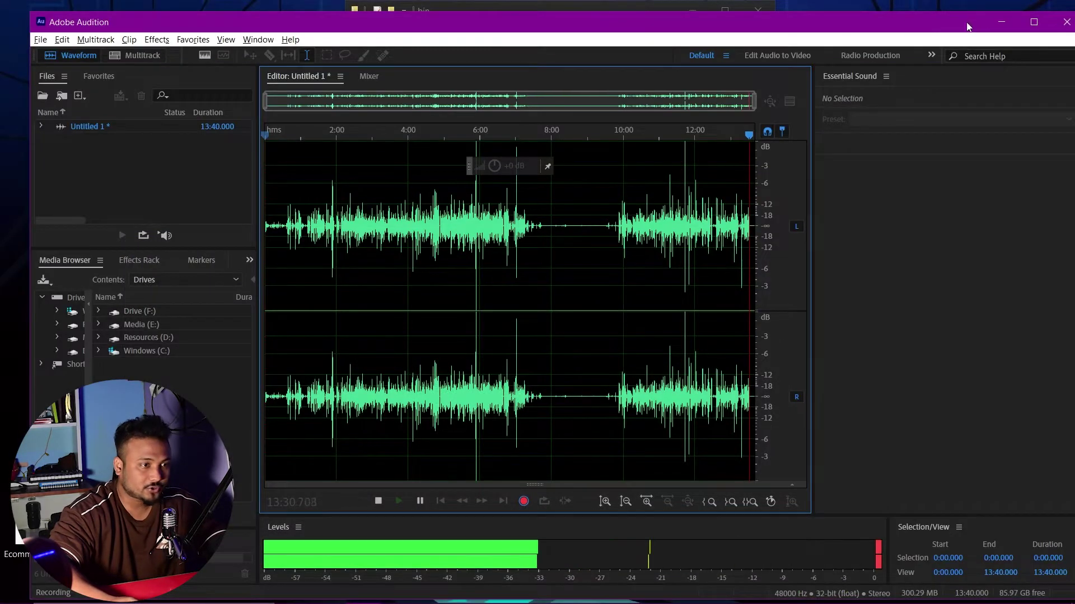
click(1001, 23)
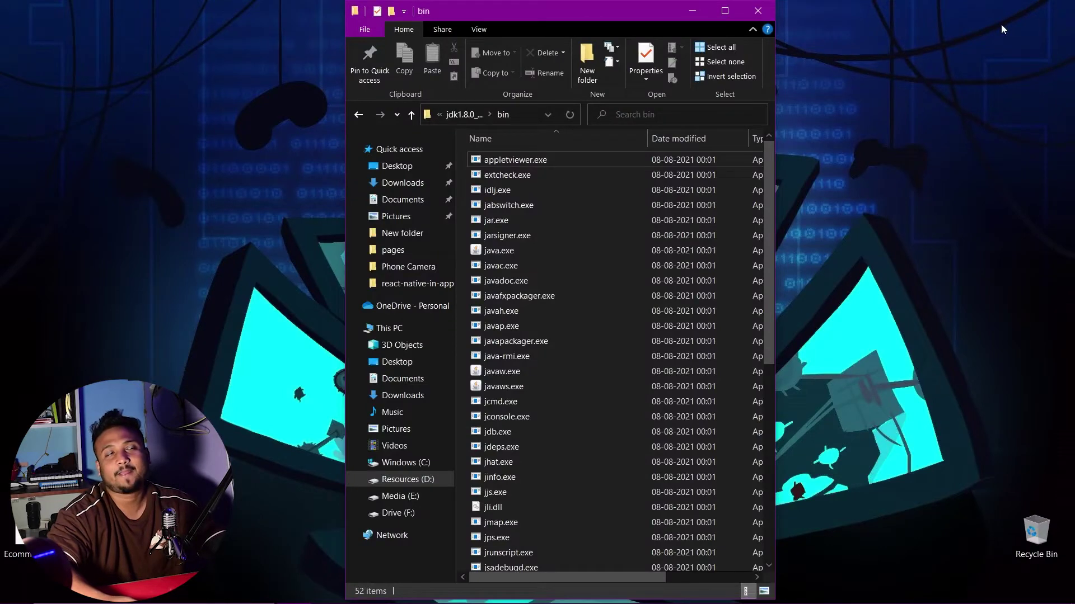
key(alt+Tab)
key(Tab)
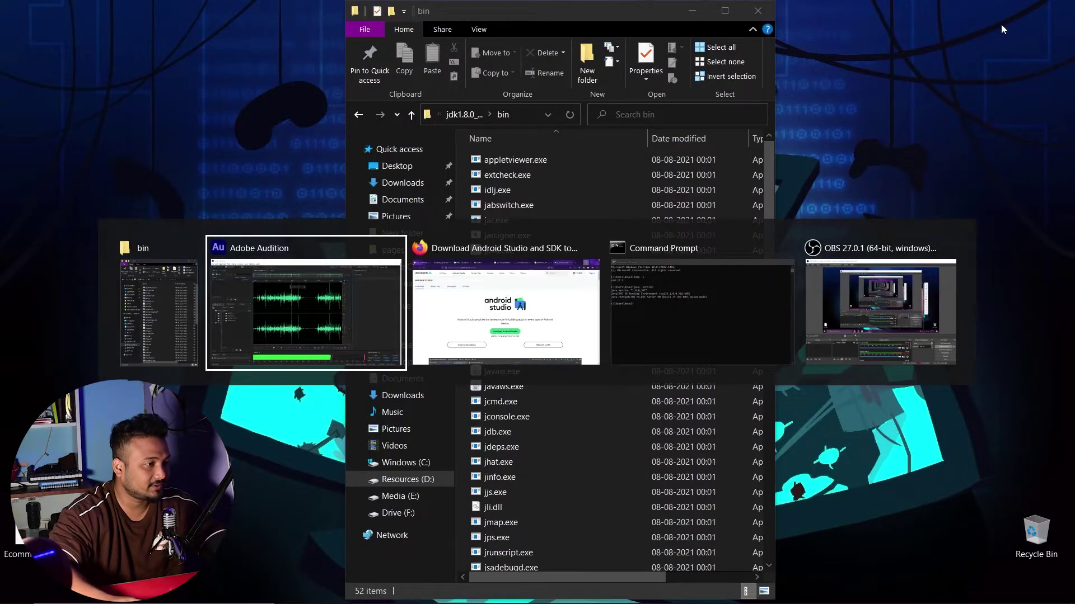
scroll(520, 368, down, 5)
scroll(521, 368, down, 5)
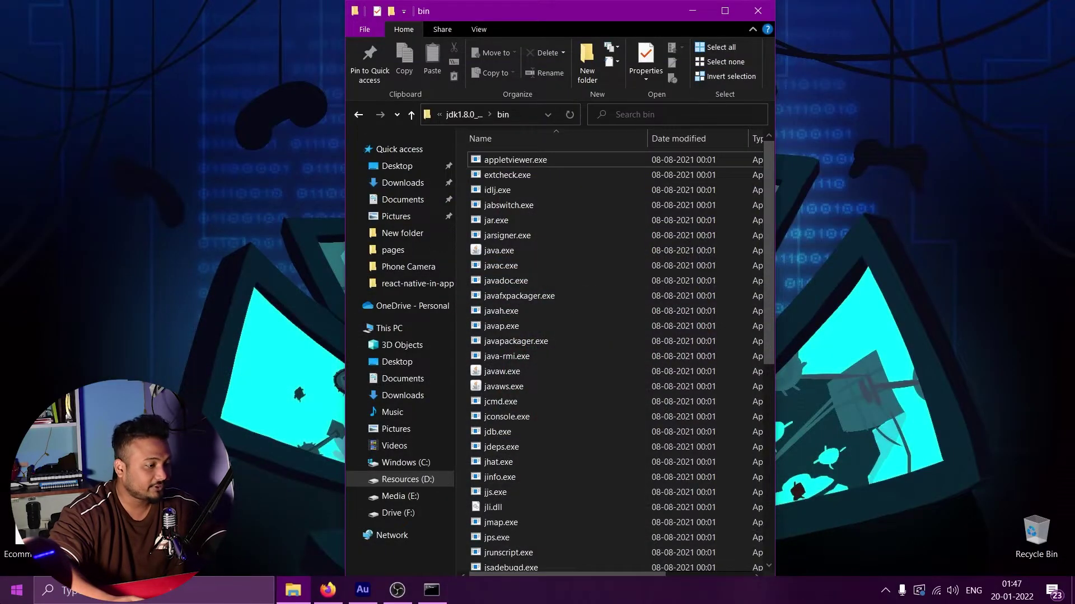
click(17, 590)
key(alt+Tab)
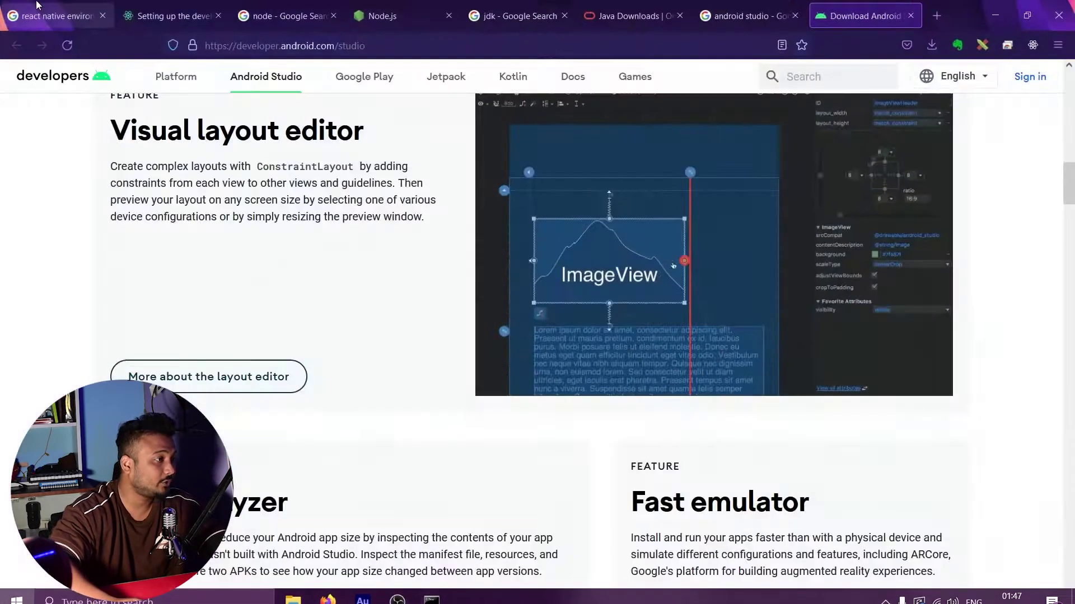
click(161, 7)
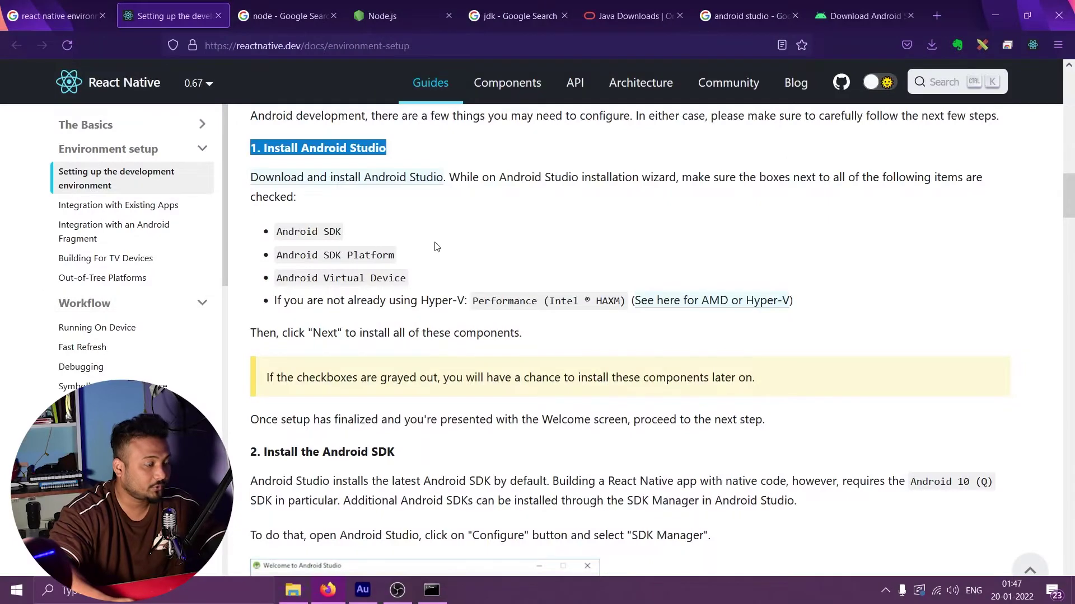
Scroll to and highlight the '2. Install the Android SDK' heading in the docs.
scroll(473, 283, down, 1)
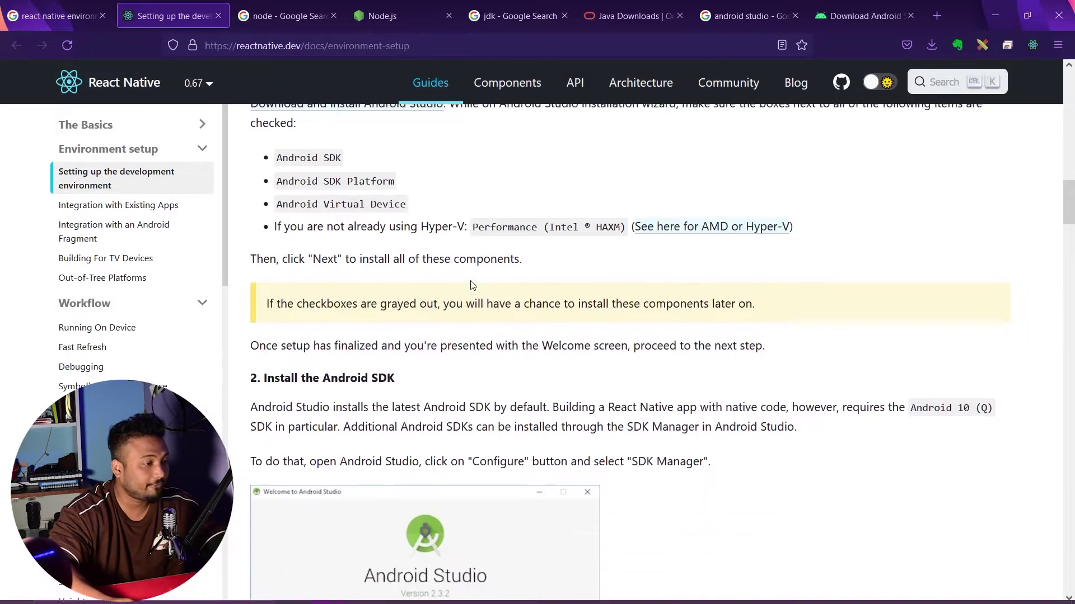
scroll(472, 297, up, 1)
scroll(469, 317, down, 4)
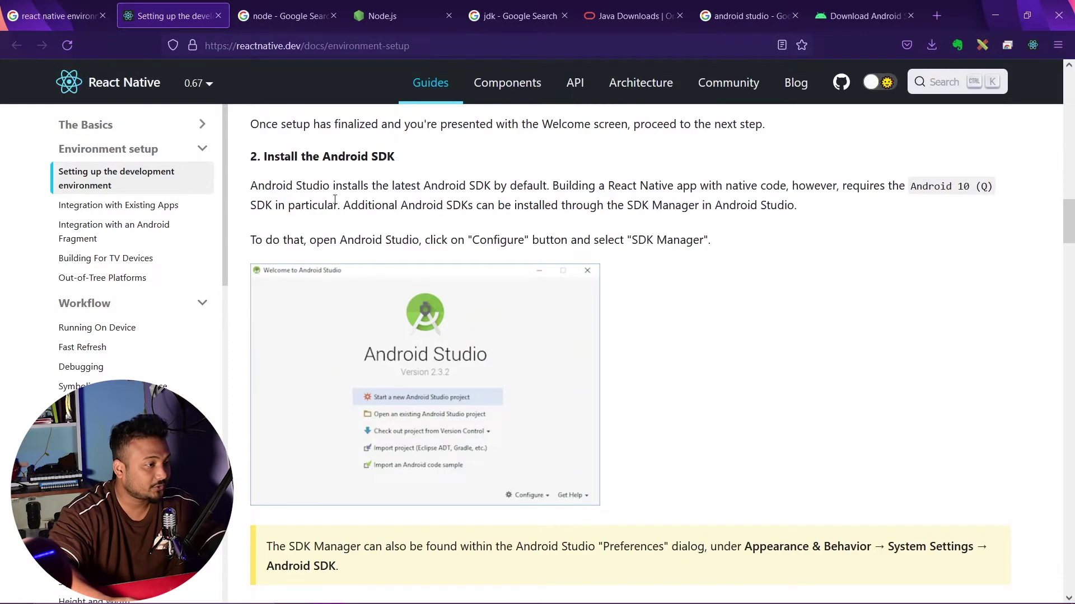
drag(257, 156, 460, 161)
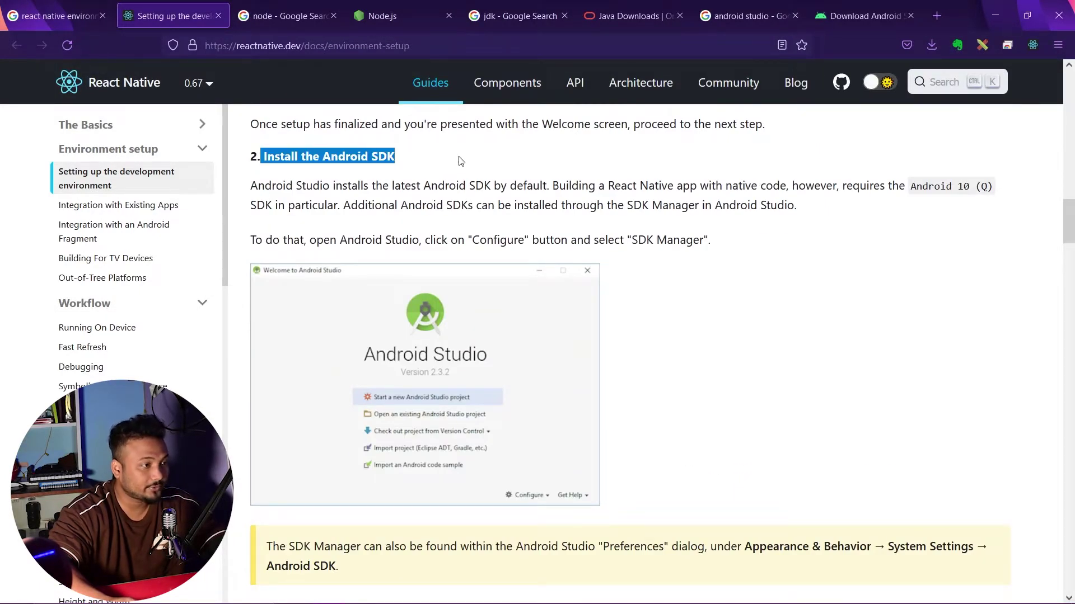
Launch Android Studio from the Start menu, showing the Start.app project.
key(super)
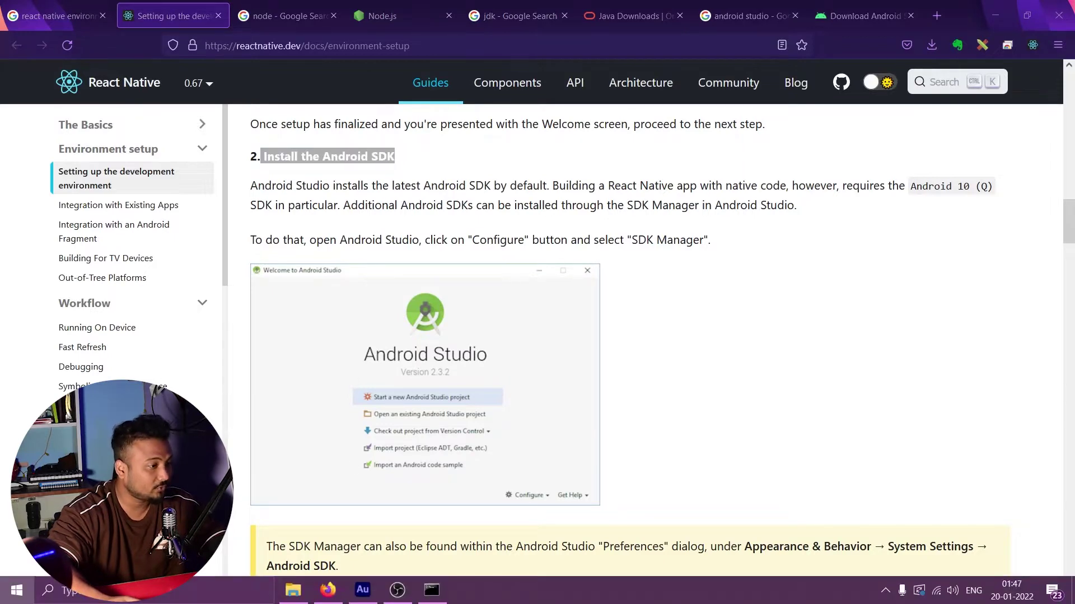
scroll(571, 386, down, 3)
click(560, 327)
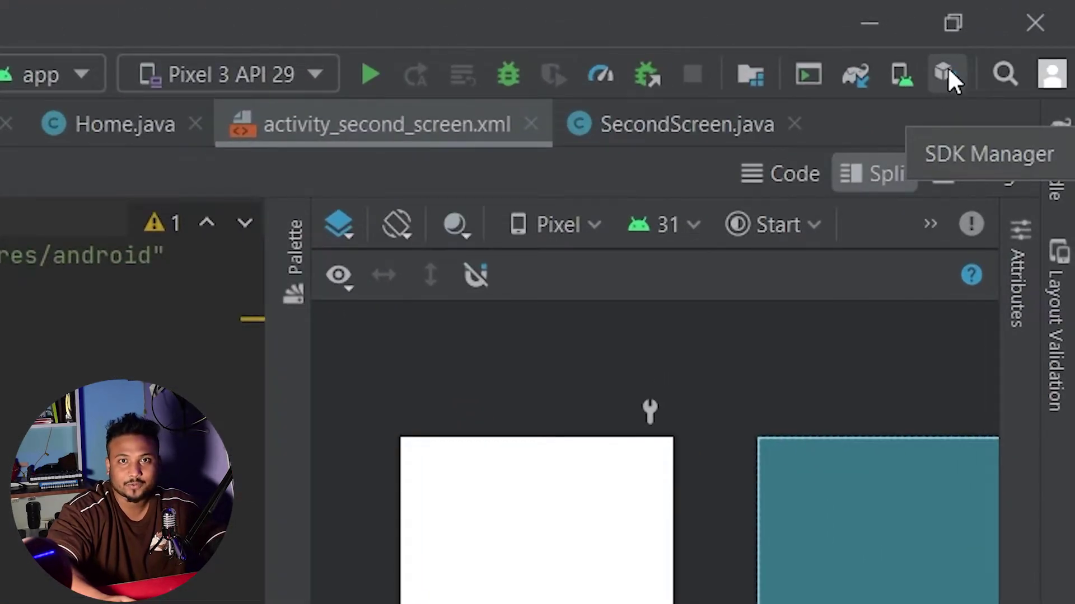
Check the SDK Manager shows the SDK at D:\ProgramFiles\AndroidSDK, then start a Windows search.
click(947, 66)
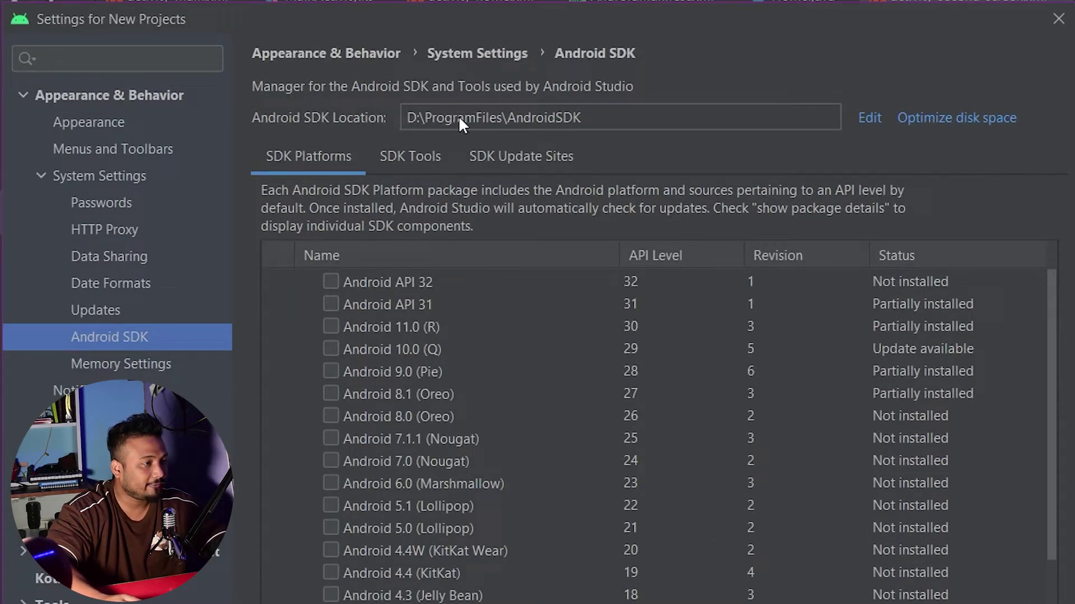
drag(405, 117, 600, 119)
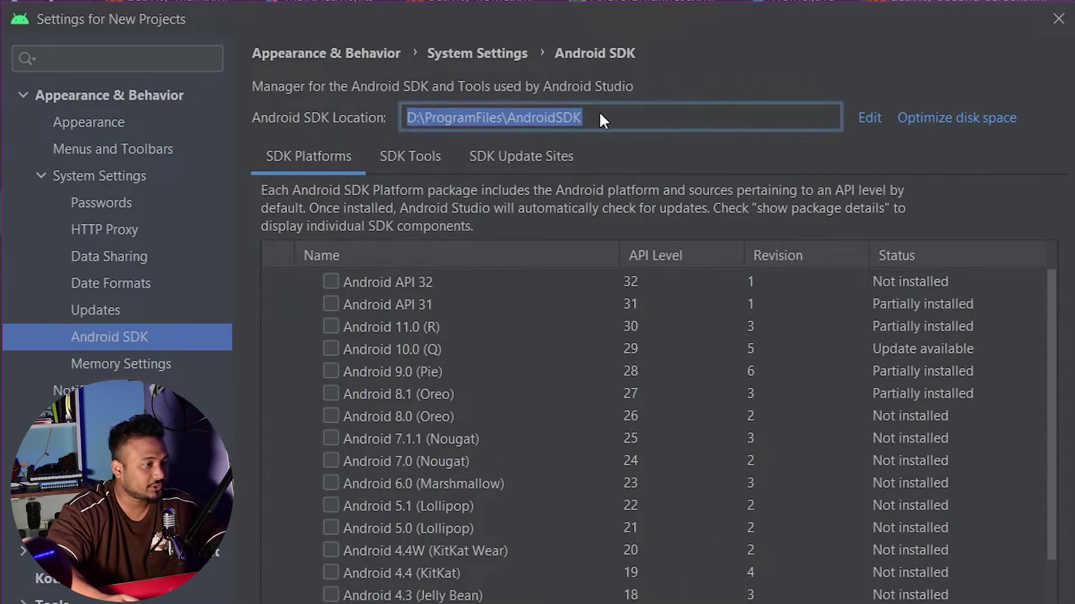
click(704, 115)
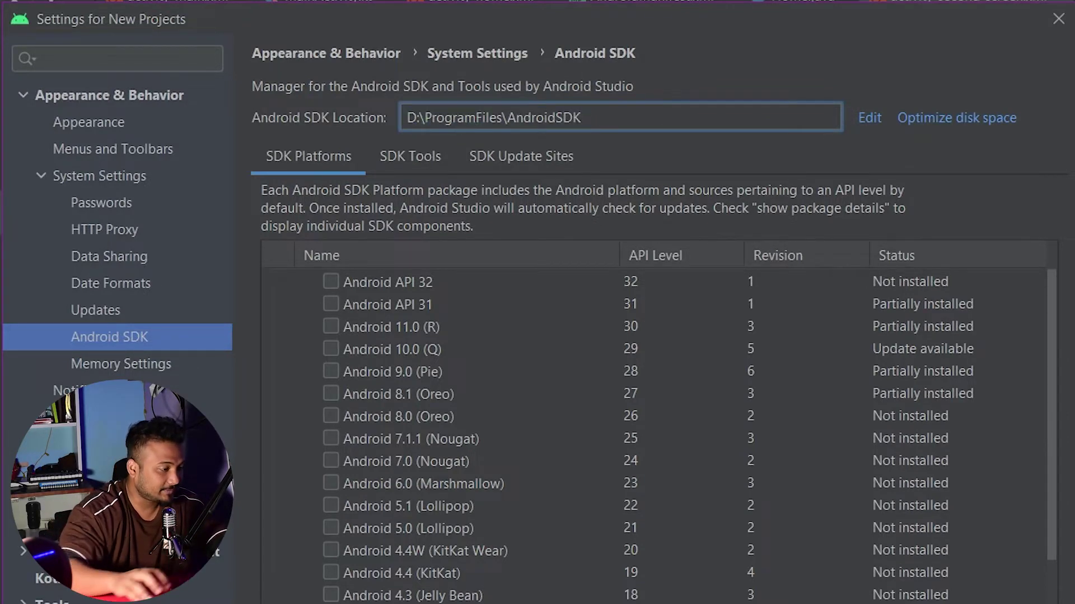
click(324, 578)
Open the Environment Variables list to check ANDROID_HOME points to D:\ProgramFiles\AndroidSDK.
text(envi)
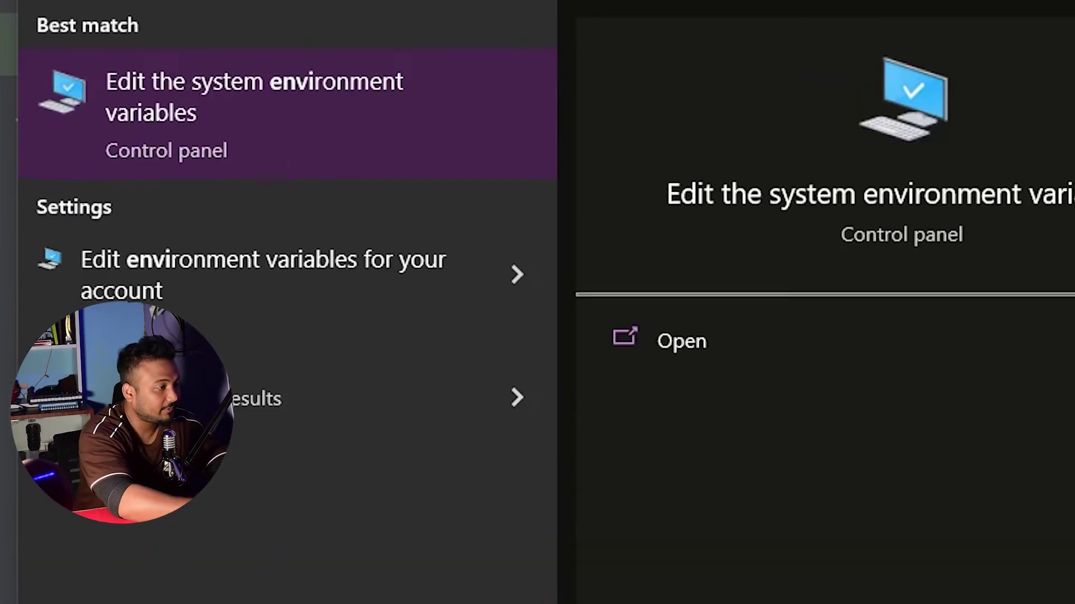
key(Return)
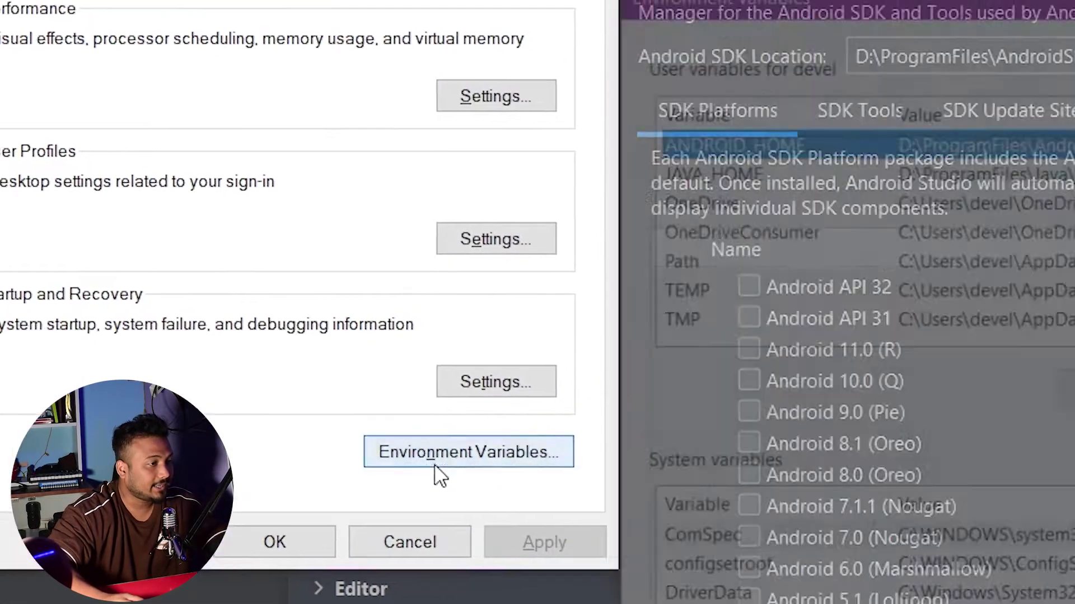
click(436, 468)
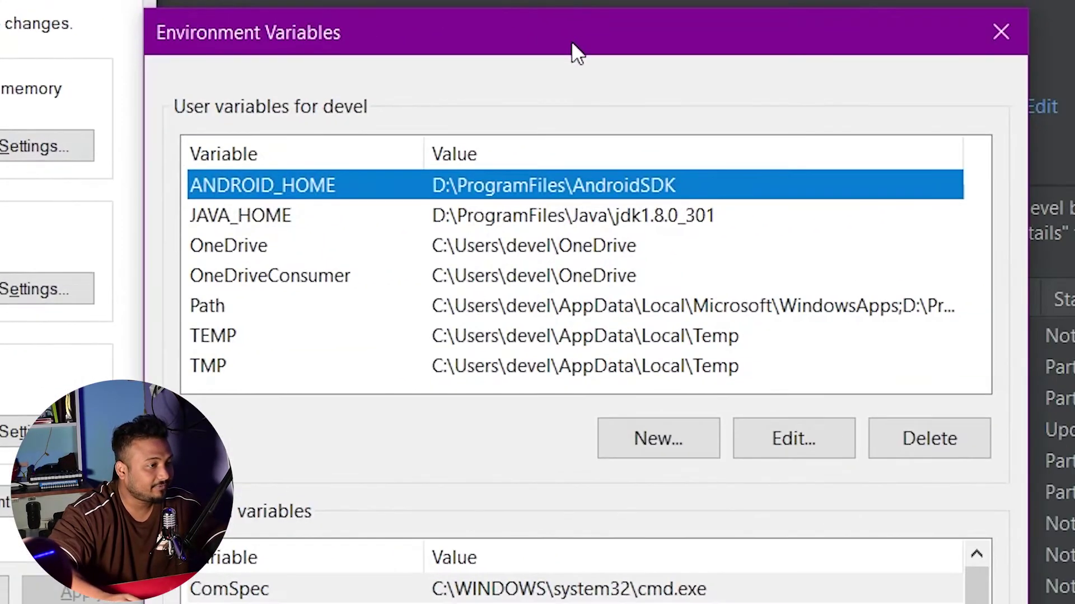
drag(572, 43, 170, 152)
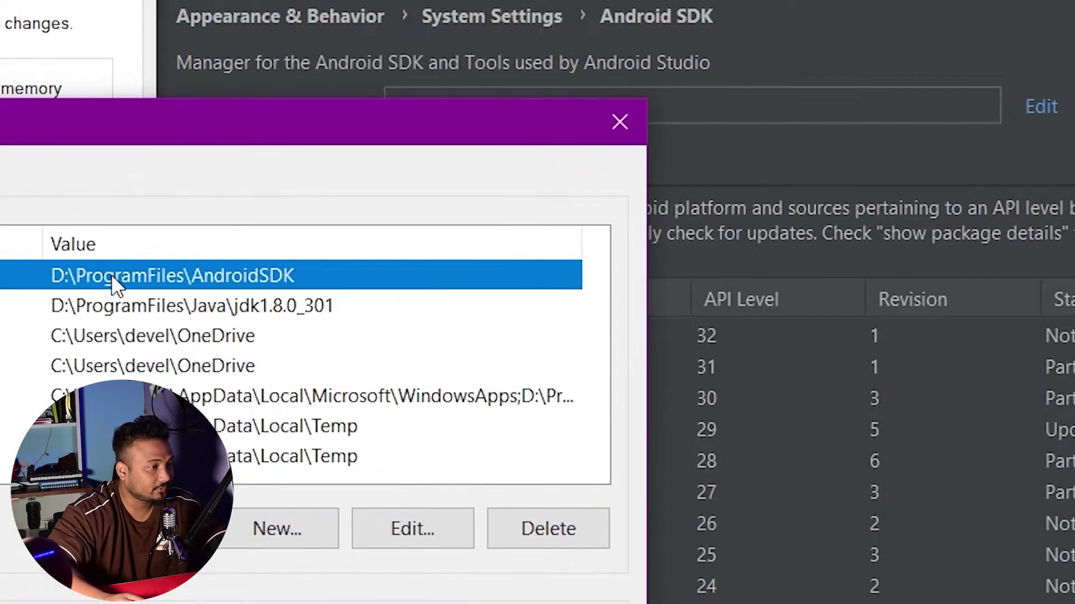
drag(305, 123, 292, 282)
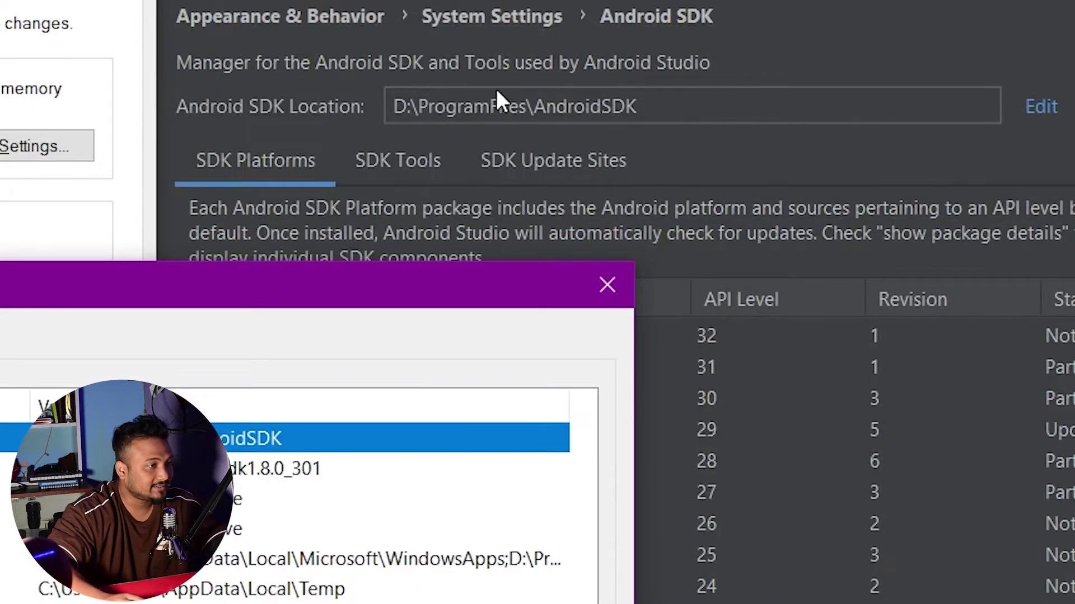
In File Explorer, browse to D:\ProgramFiles\AndroidSDK\platform-tools.
key(alt+Tab)
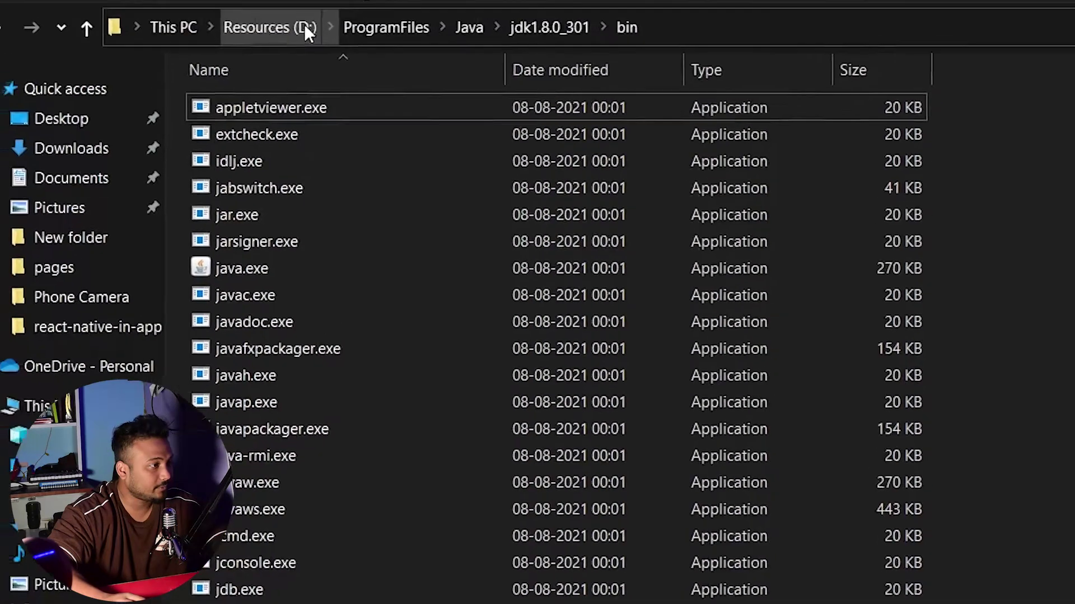
click(272, 52)
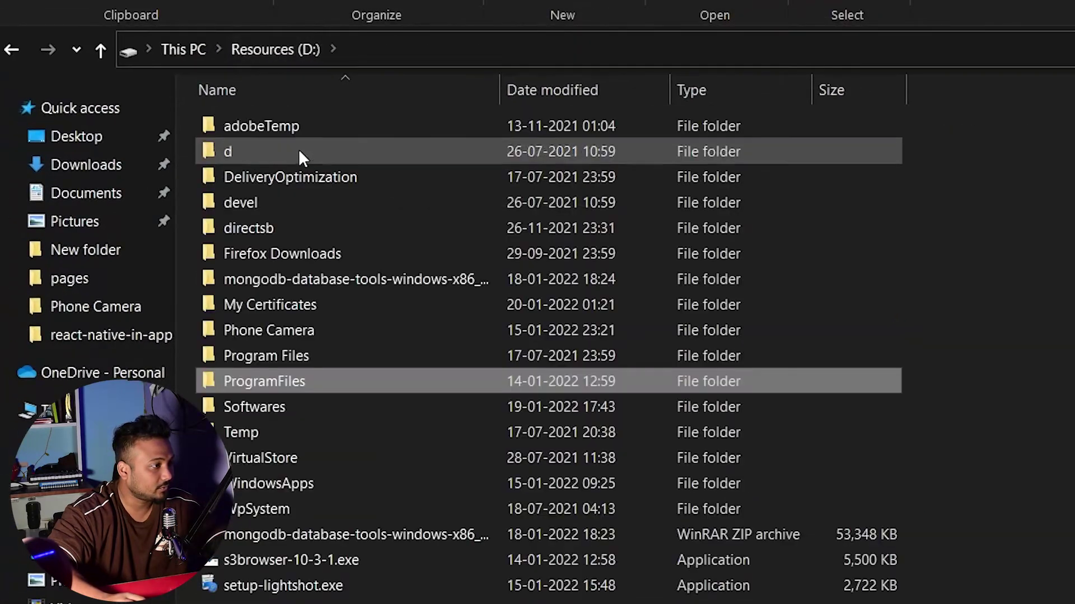
double_click(274, 375)
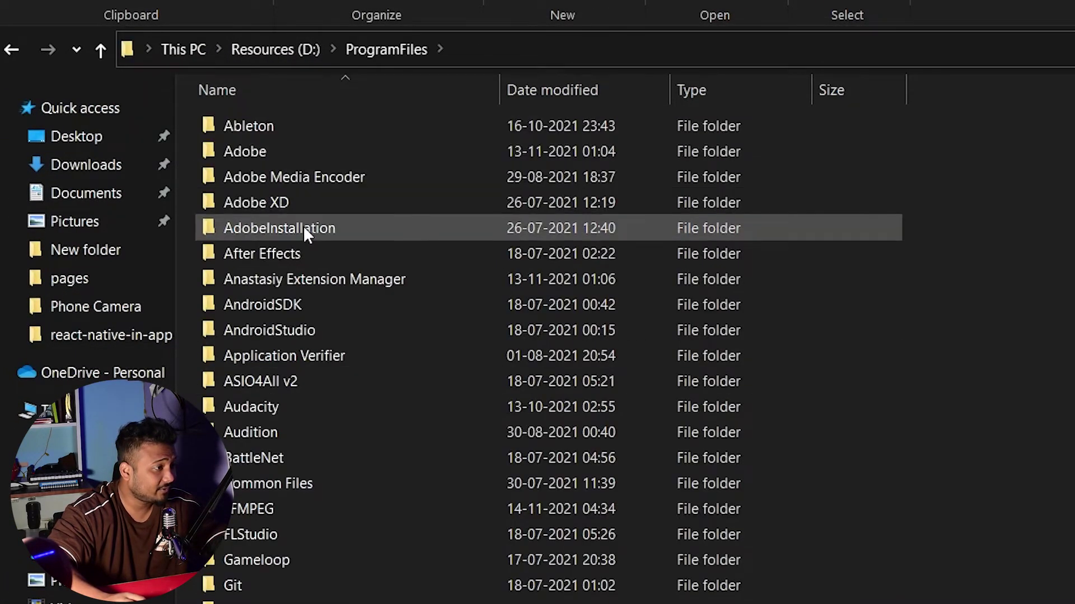
double_click(353, 298)
click(347, 356)
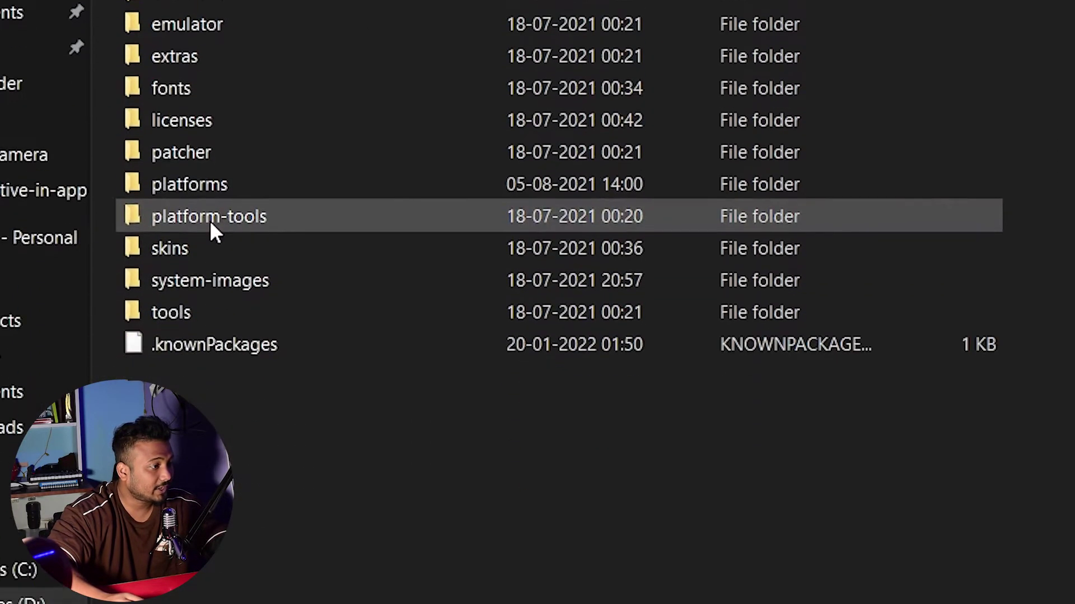
double_click(209, 220)
Confirm the user Path contains the AndroidSDK platform-tools entry, then close the dialogs.
key(alt+Tab)
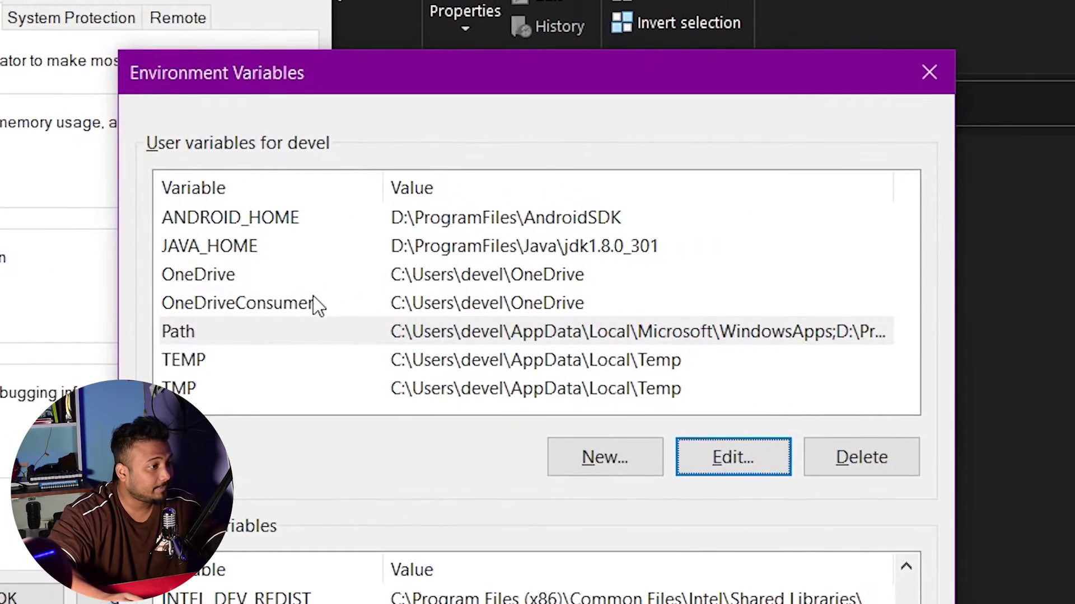
double_click(585, 294)
click(730, 299)
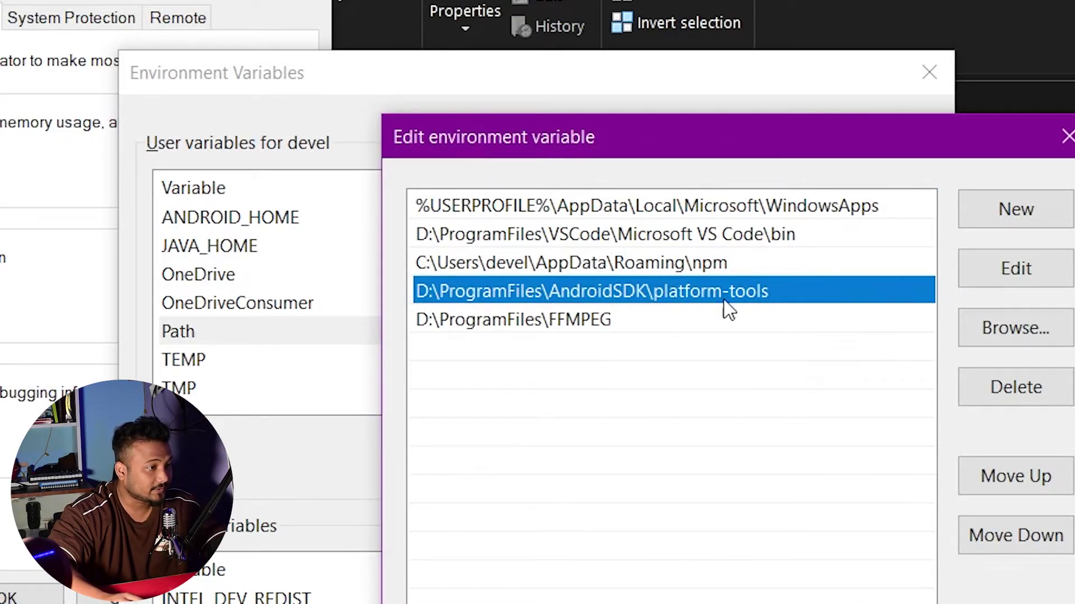
key(Return)
key(Return)
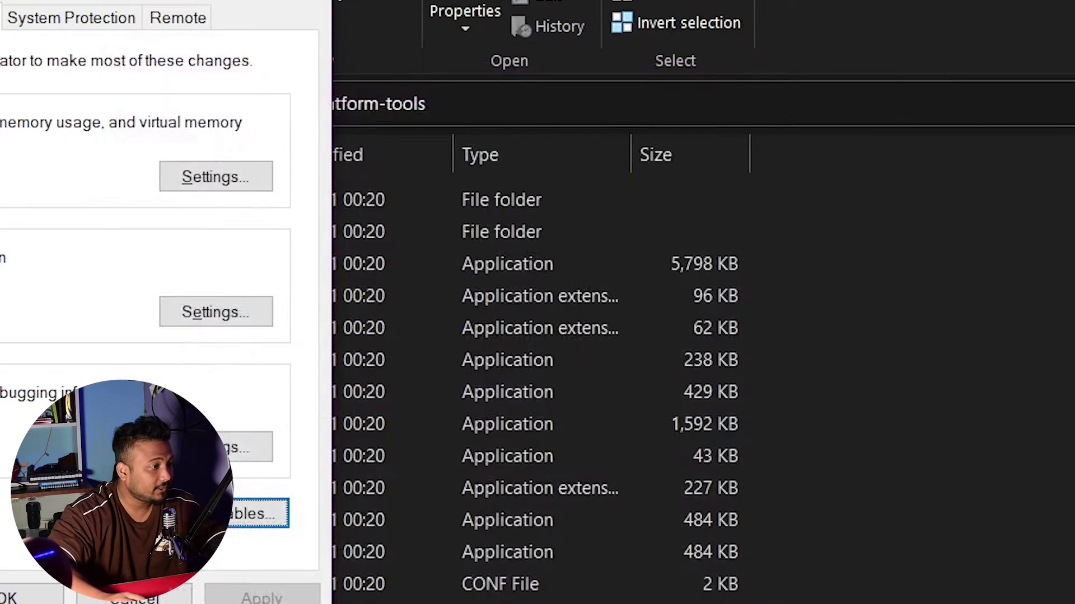
click(312, 516)
key(alt+Tab)
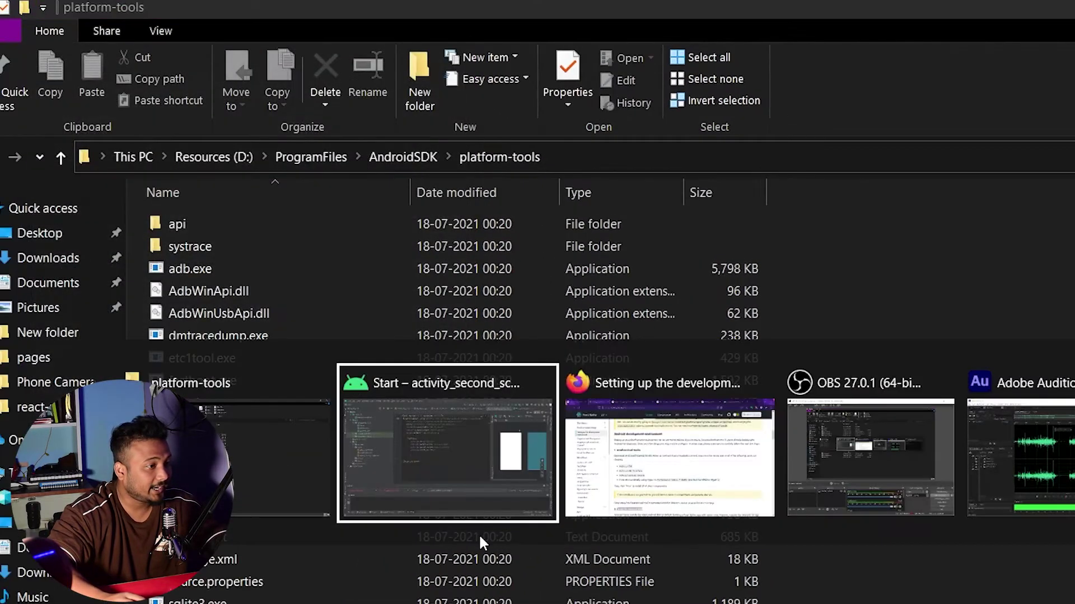
key(Tab)
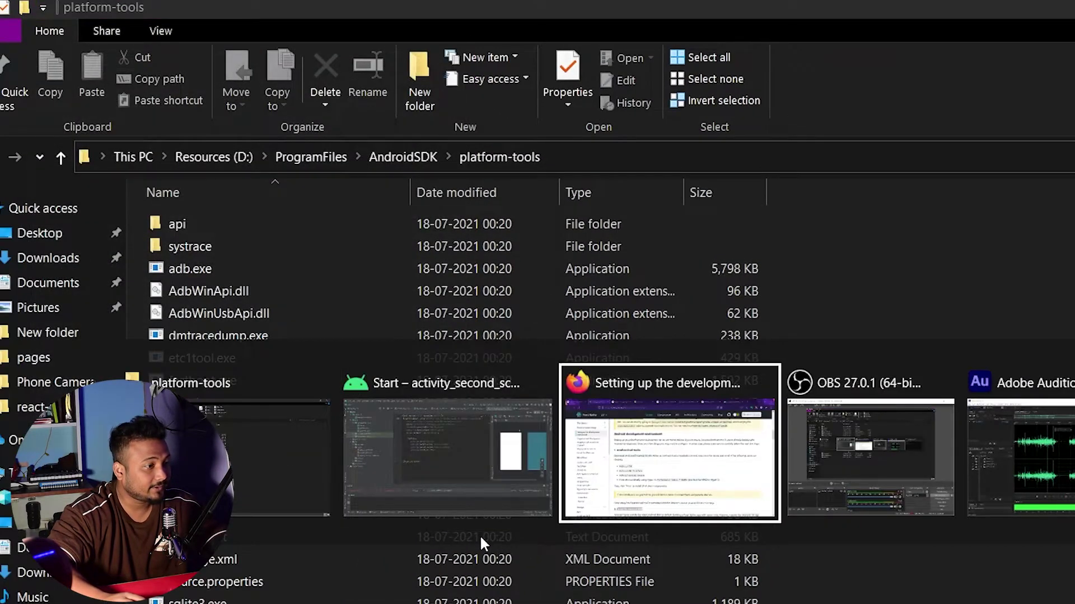
Scroll the setup guide and glance at Android Studio's SDK settings before returning.
scroll(482, 437, down, 3)
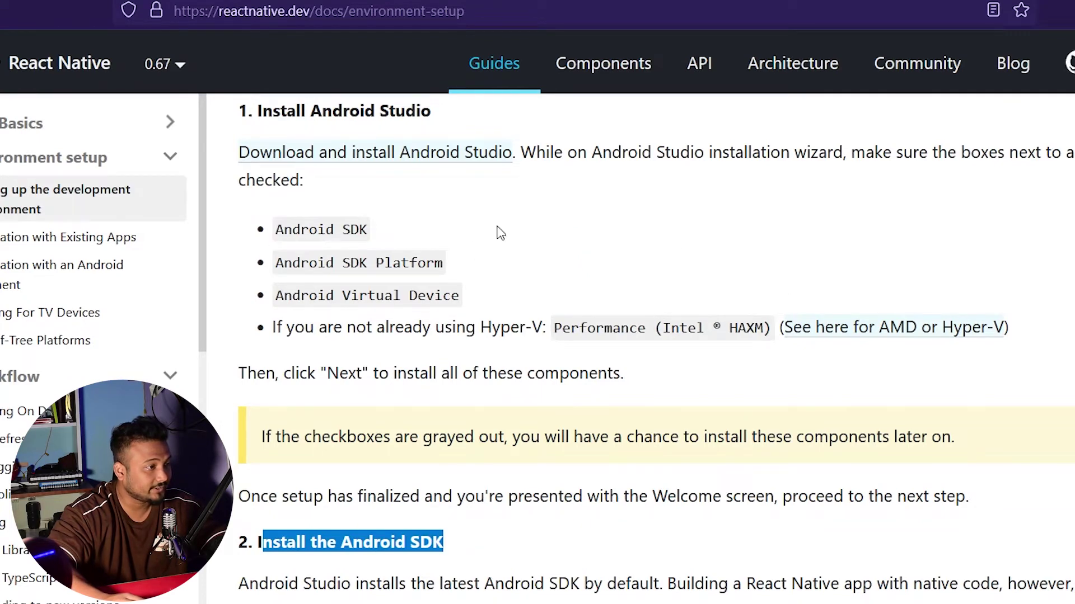
scroll(584, 302, down, 2)
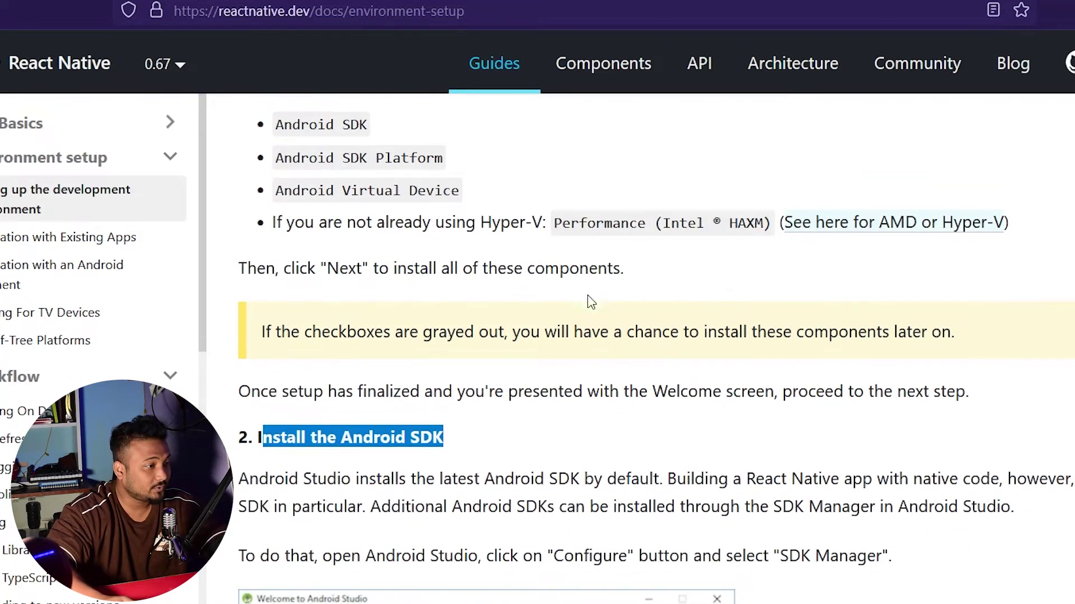
key(alt+Tab)
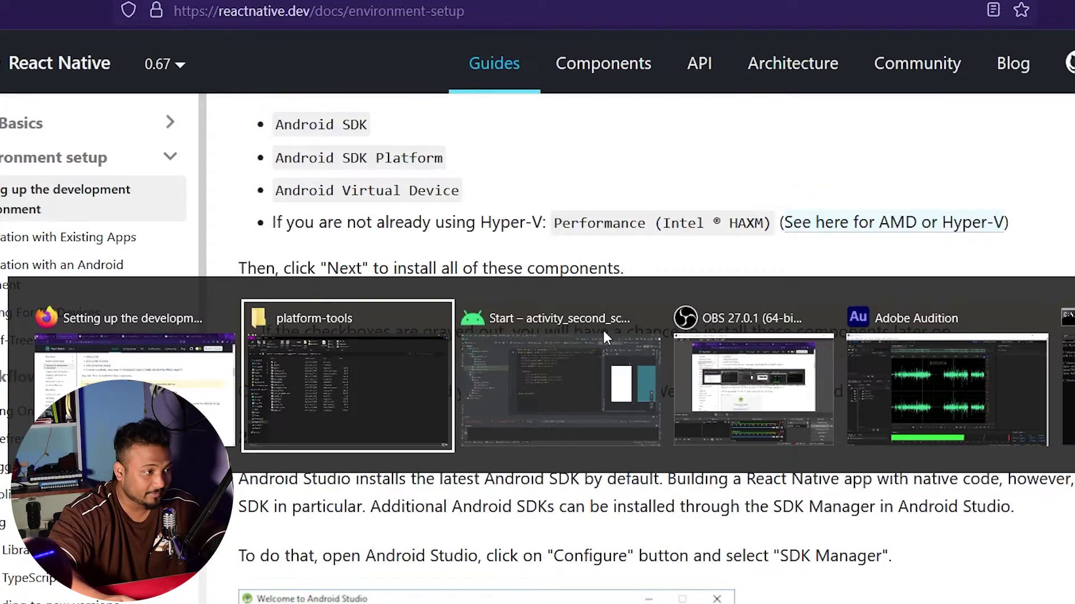
key(Tab)
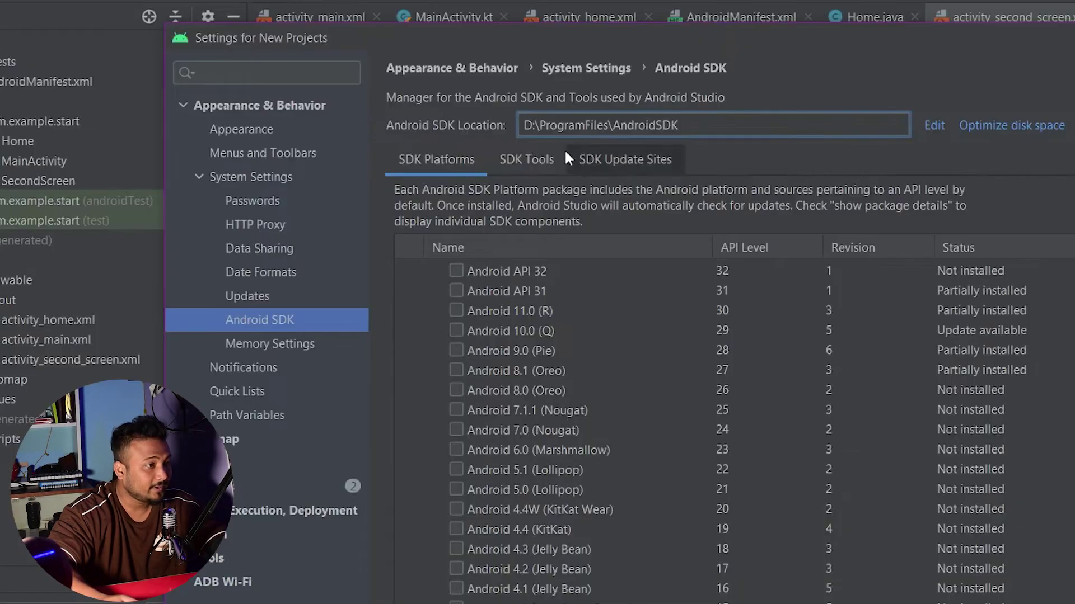
key(alt+Tab)
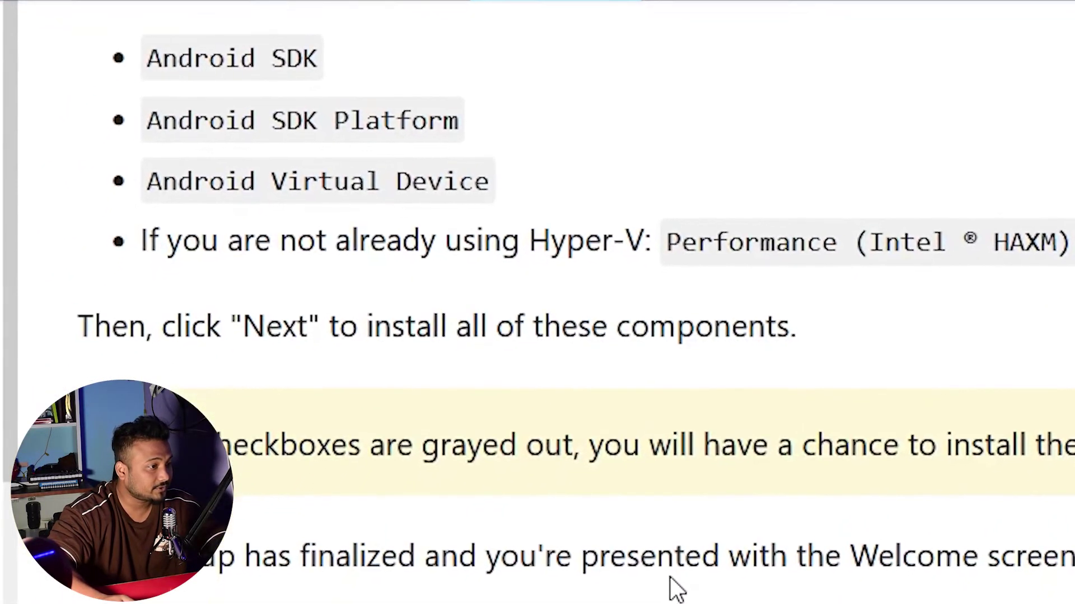
Highlight the Android SDK Platform 29 requirement and scroll to the default SDK location.
scroll(540, 359, up, 4)
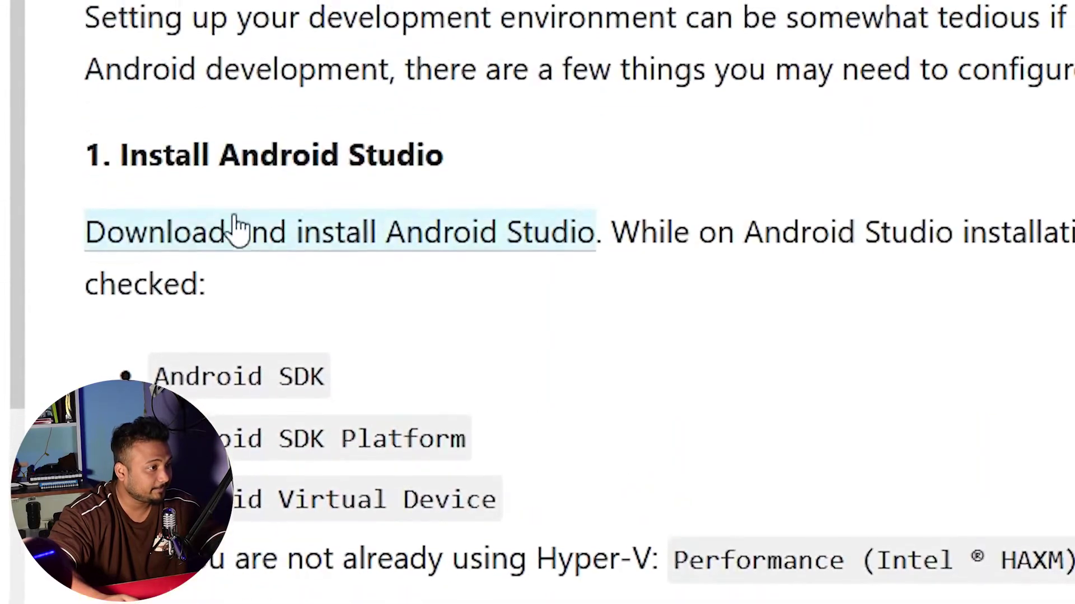
scroll(329, 442, down, 9)
scroll(327, 429, down, 10)
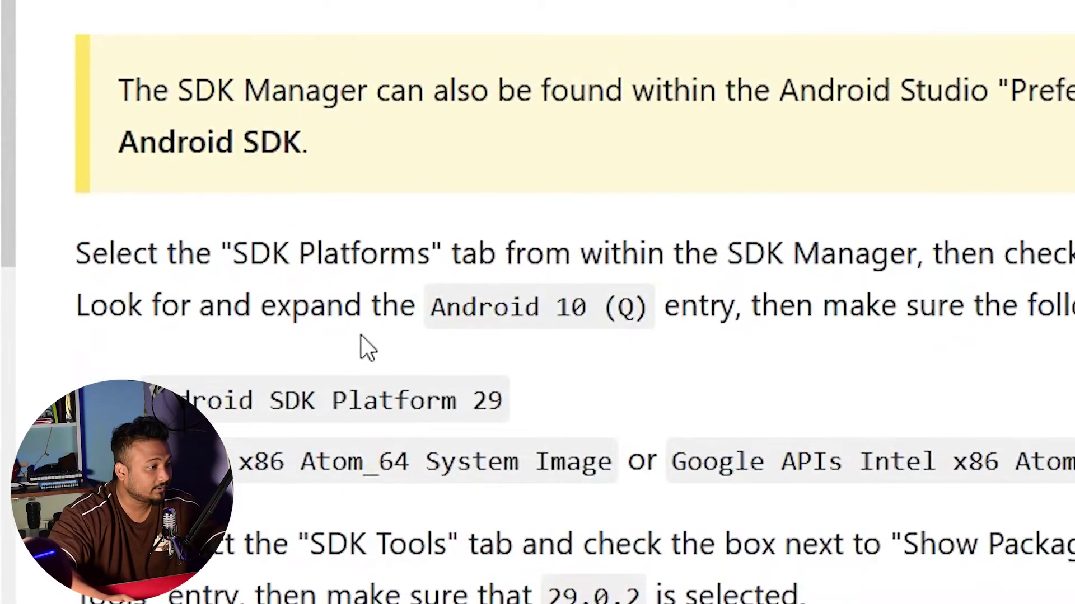
scroll(484, 28, down, 1)
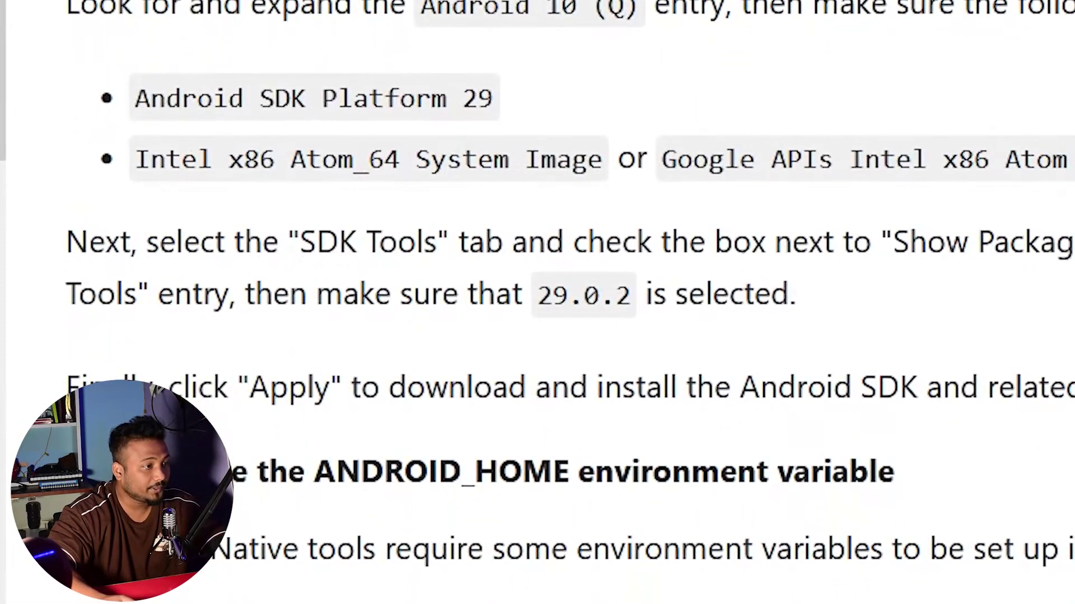
triple_click(143, 101)
drag(153, 178, 602, 159)
scroll(812, 185, down, 3)
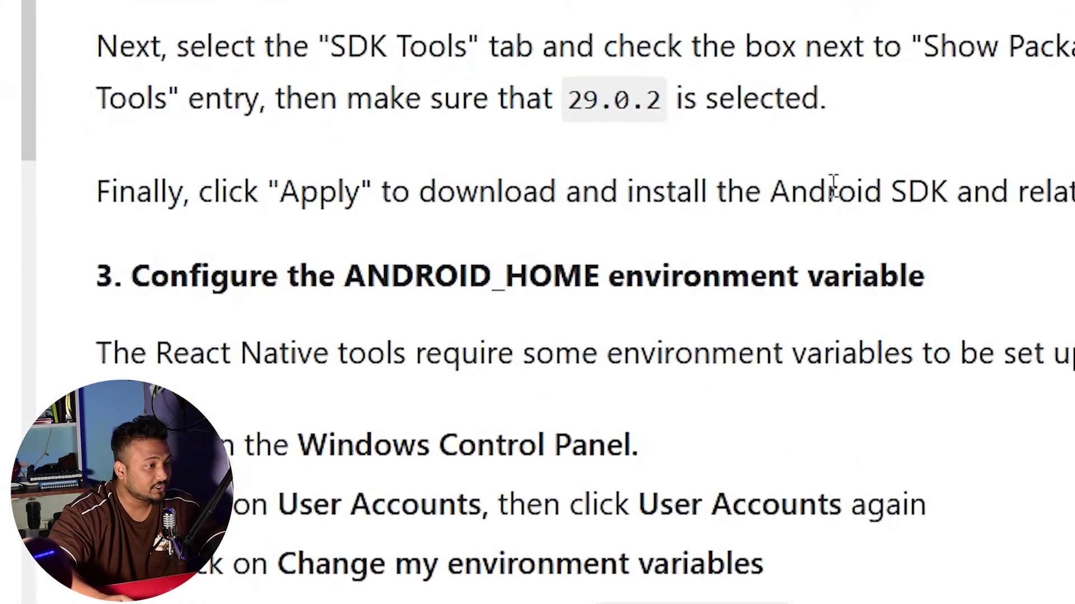
scroll(722, 163, down, 10)
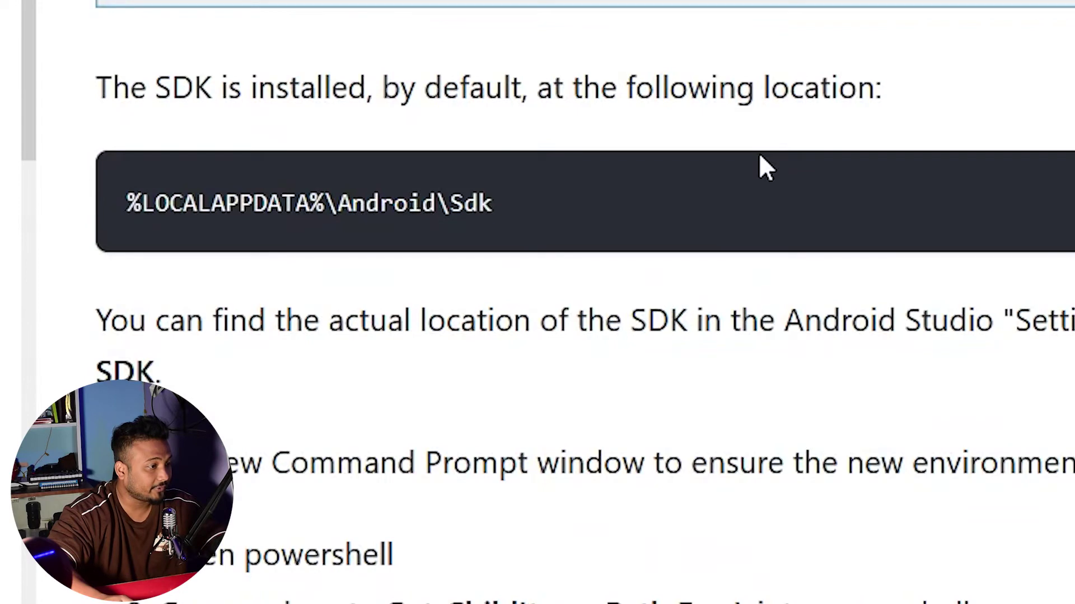
scroll(764, 167, up, 5)
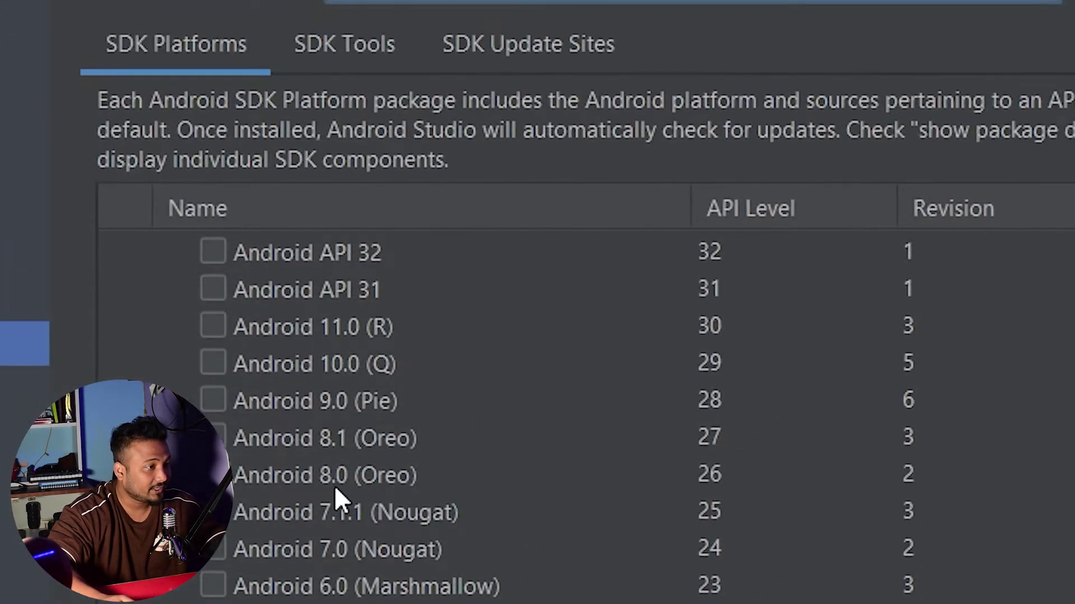
Show package details and highlight the SDK Platform 29 and Intel x86 Atom_64 System Image requirements.
scroll(263, 515, down, 5)
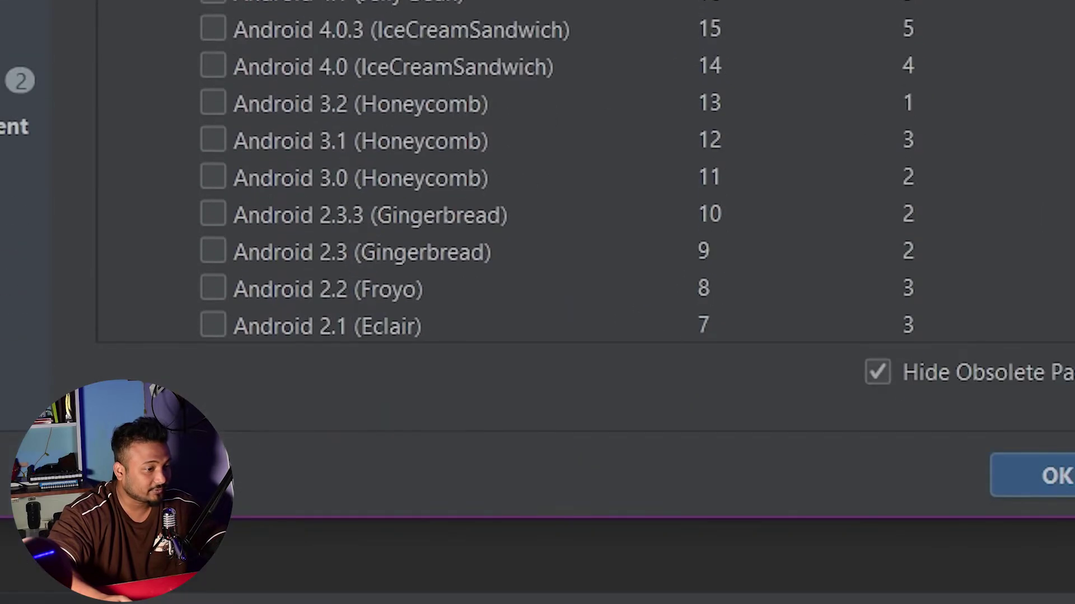
click(1026, 350)
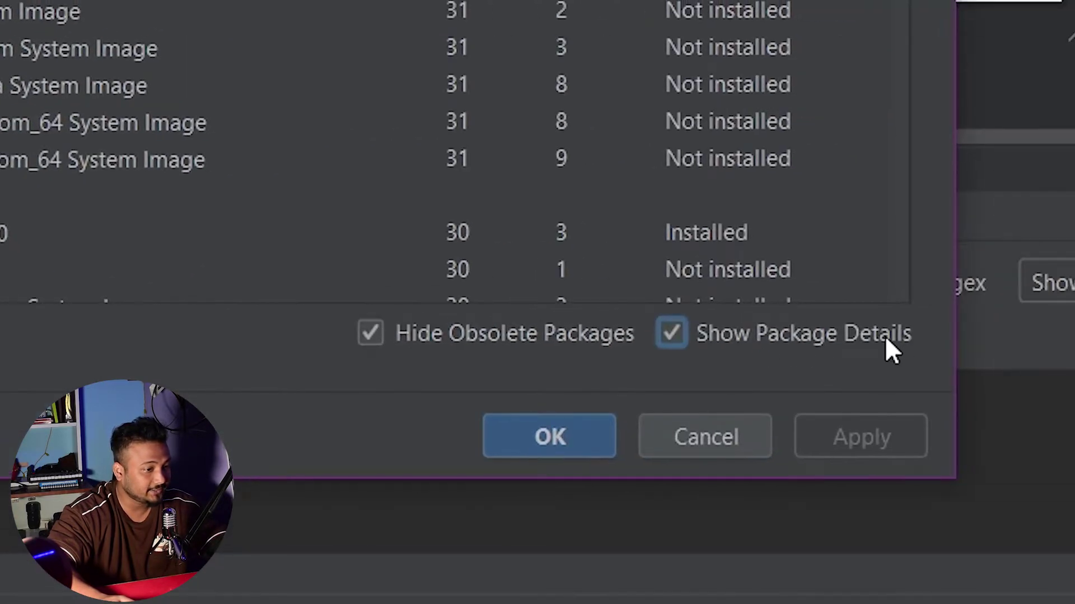
scroll(339, 447, down, 2)
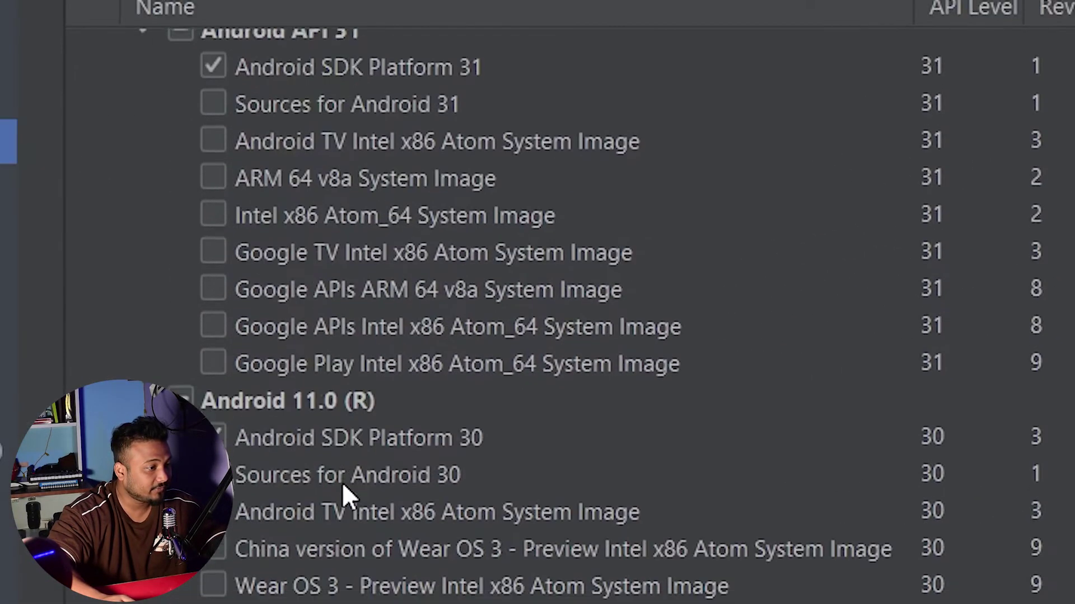
scroll(343, 484, down, 5)
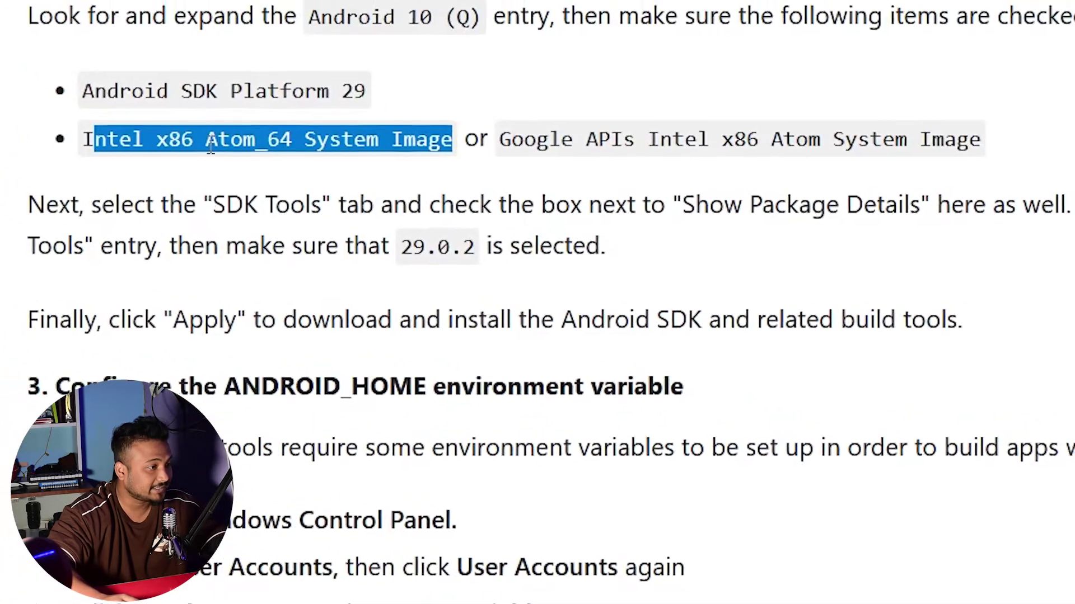
drag(84, 92, 372, 95)
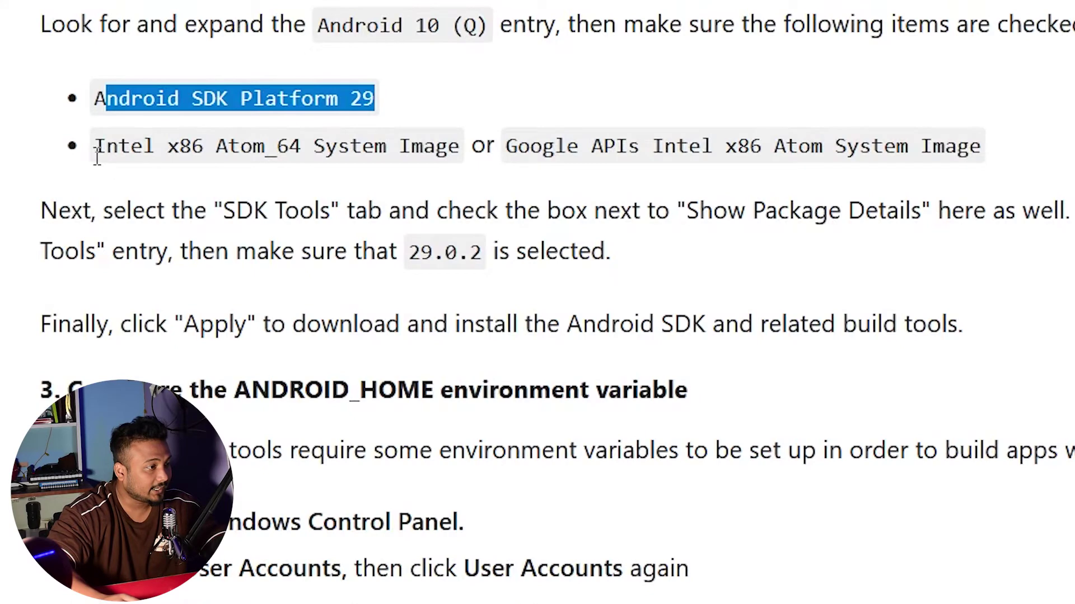
drag(97, 144, 451, 144)
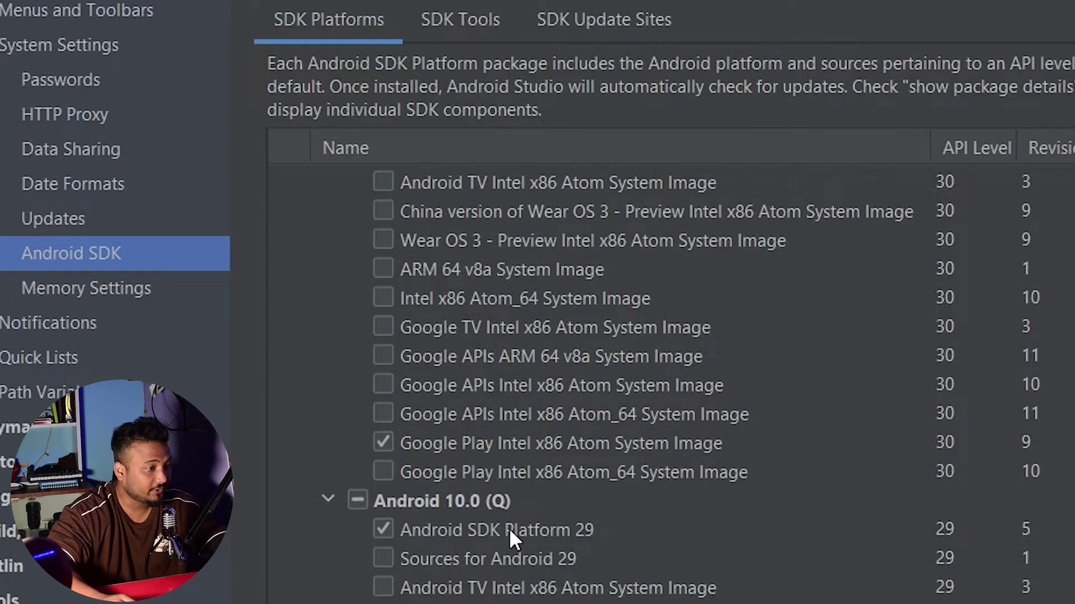
scroll(451, 532, down, 3)
scroll(432, 376, up, 6)
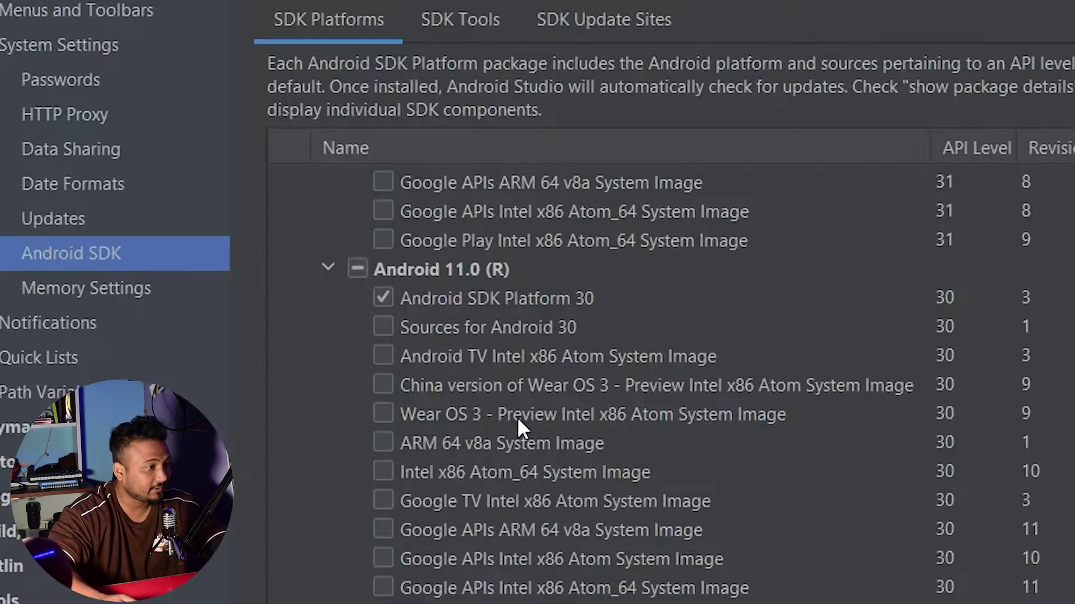
Highlight the ANDROID_HOME heading and its configuration steps in the docs.
scroll(502, 339, down, 4)
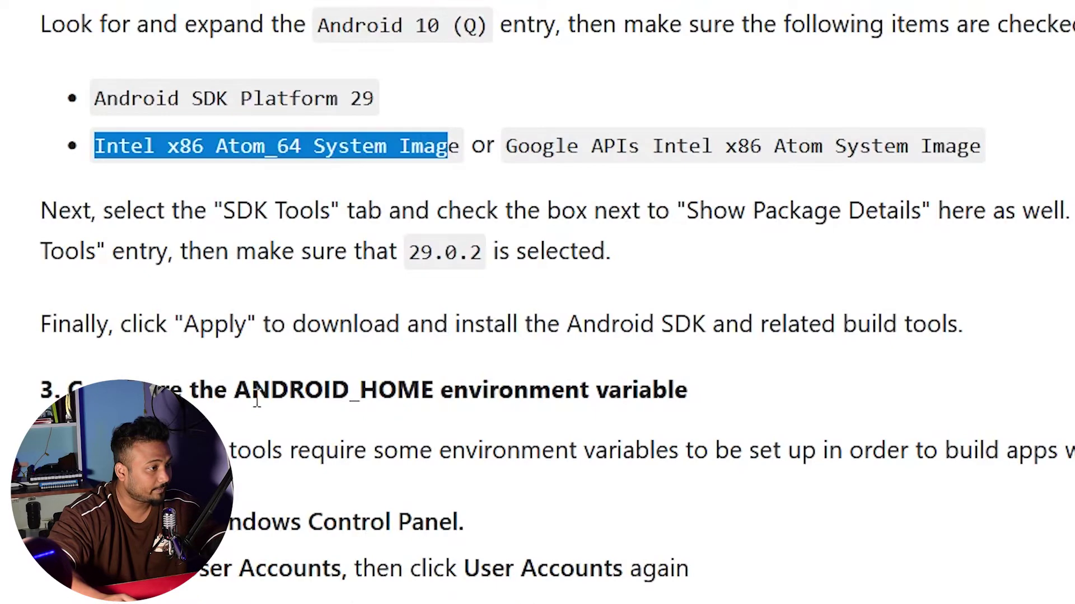
scroll(491, 276, down, 5)
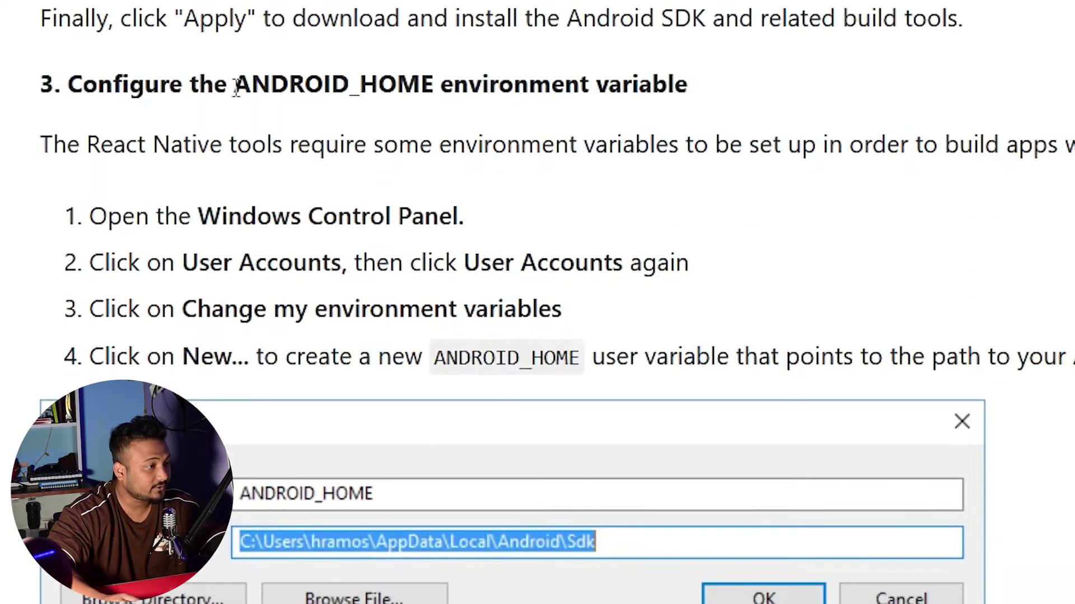
drag(235, 86, 435, 86)
scroll(600, 424, down, 3)
scroll(133, 89, up, 3)
drag(59, 83, 364, 350)
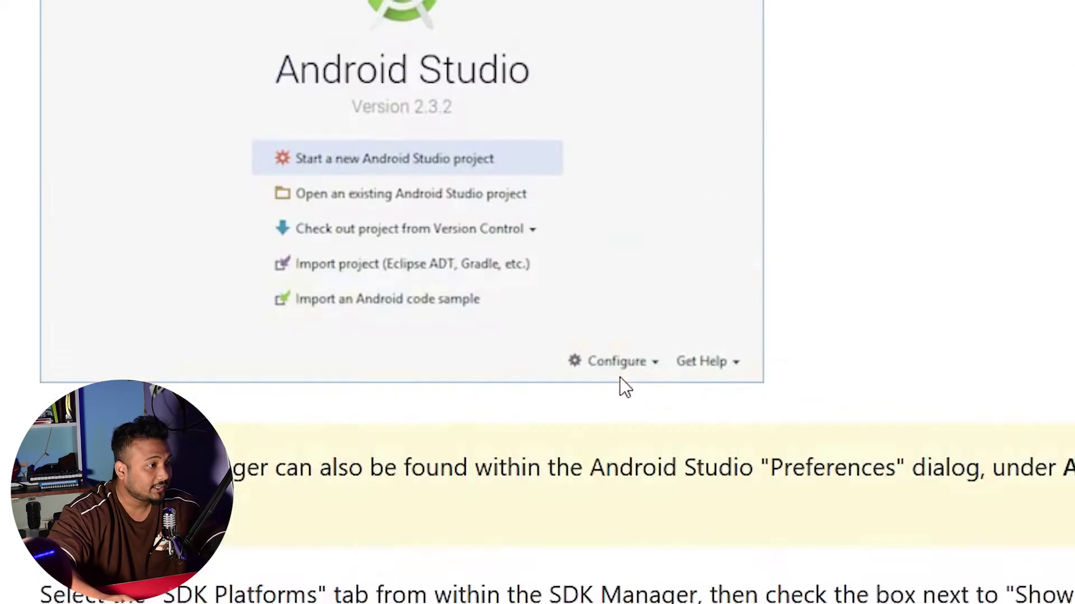
scroll(620, 378, up, 10)
scroll(538, 422, down, 8)
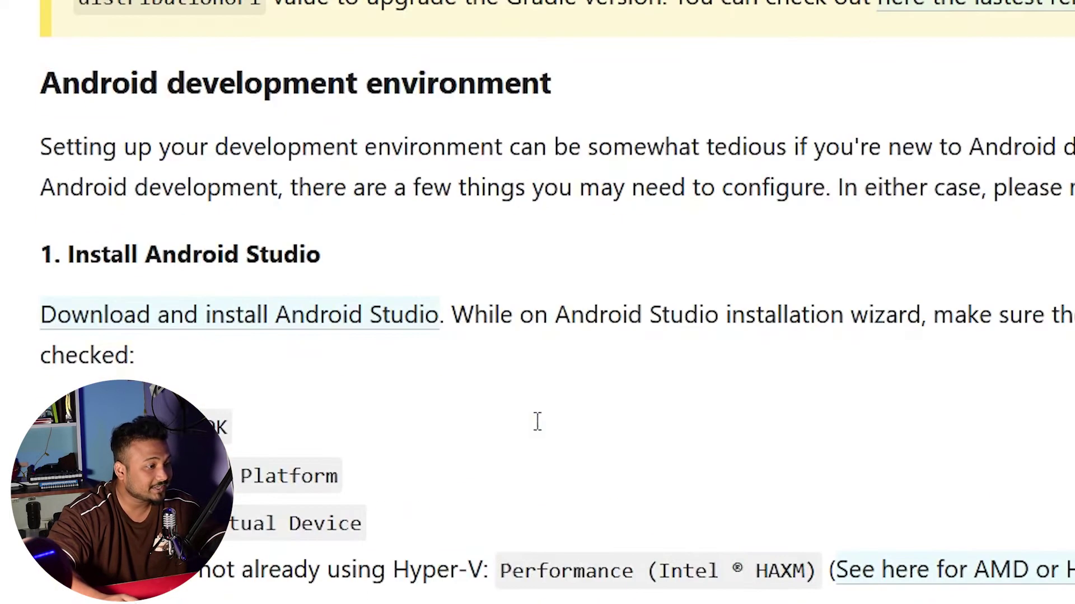
scroll(483, 427, down, 7)
scroll(408, 384, up, 10)
scroll(430, 377, down, 16)
scroll(430, 386, down, 8)
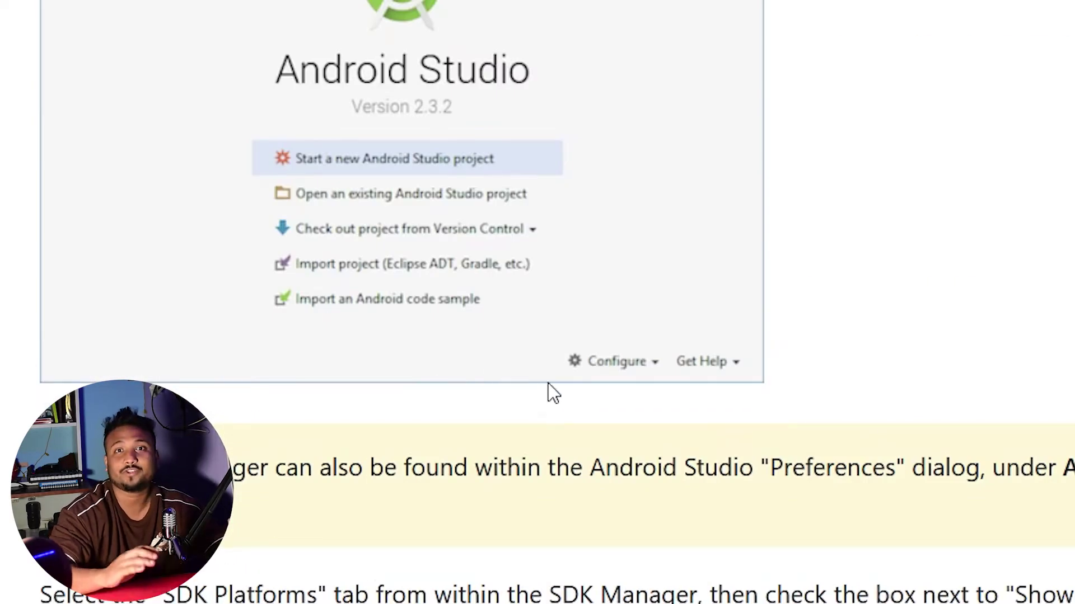
scroll(549, 383, down, 20)
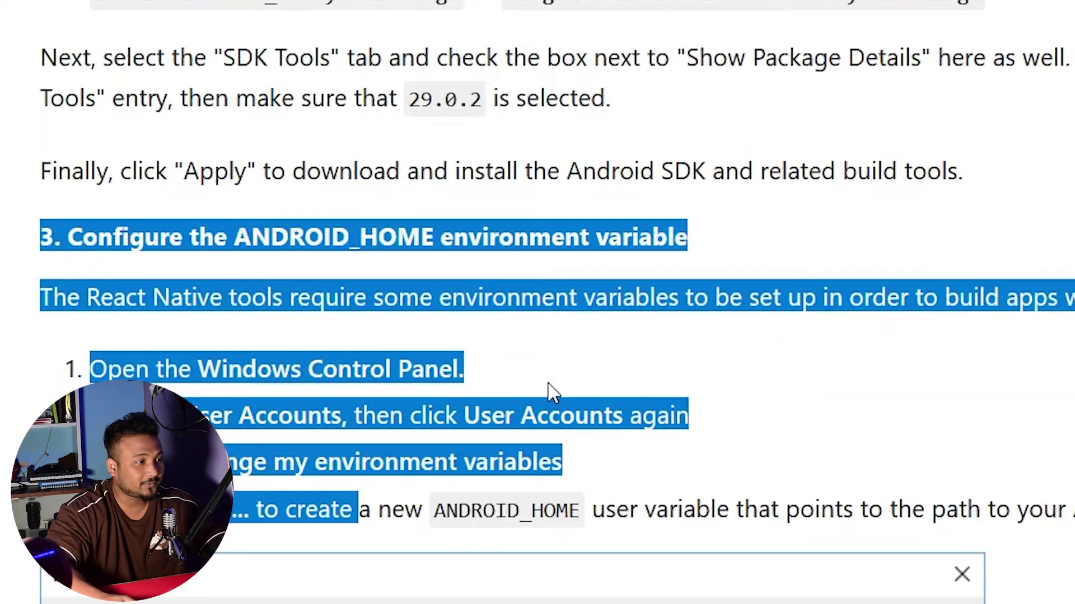
Compare the docs' example variable with Android Studio's SDK location, then open Windows search.
click(550, 383)
scroll(549, 364, up, 5)
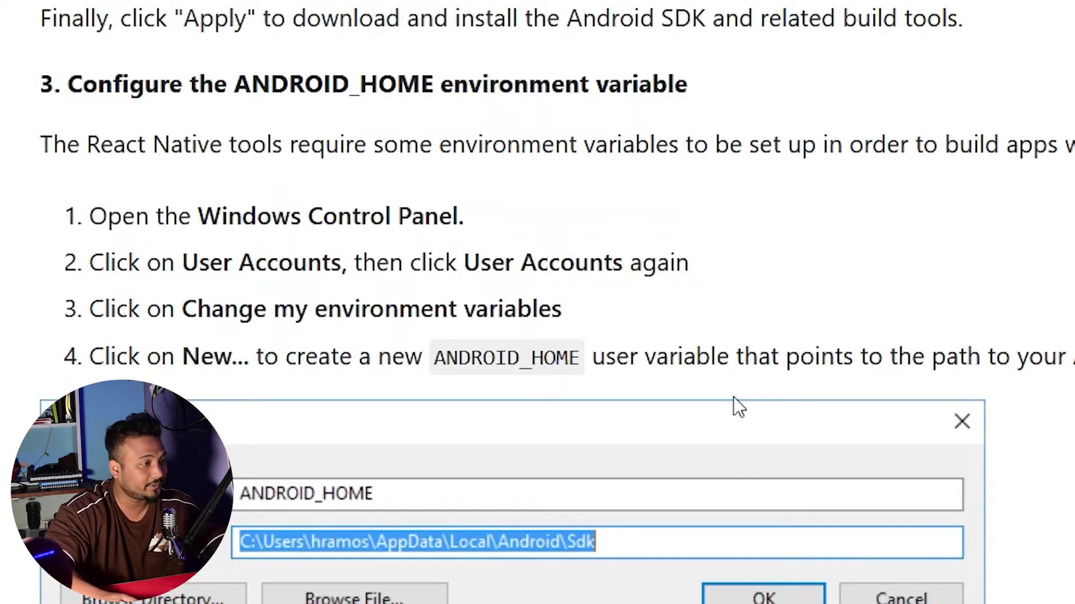
scroll(694, 490, down, 3)
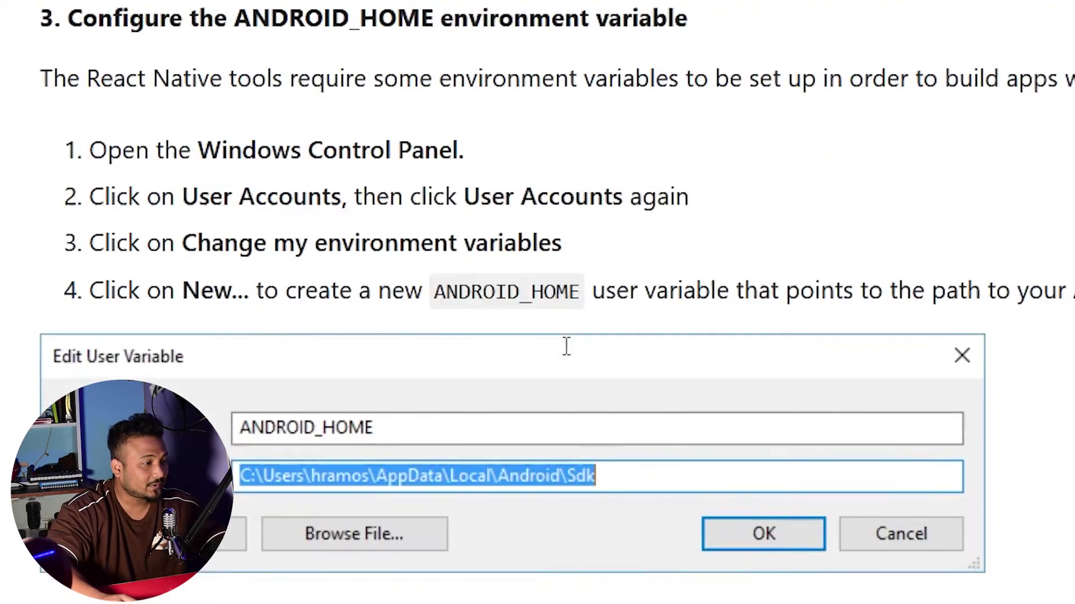
drag(434, 205, 581, 216)
scroll(593, 465, down, 5)
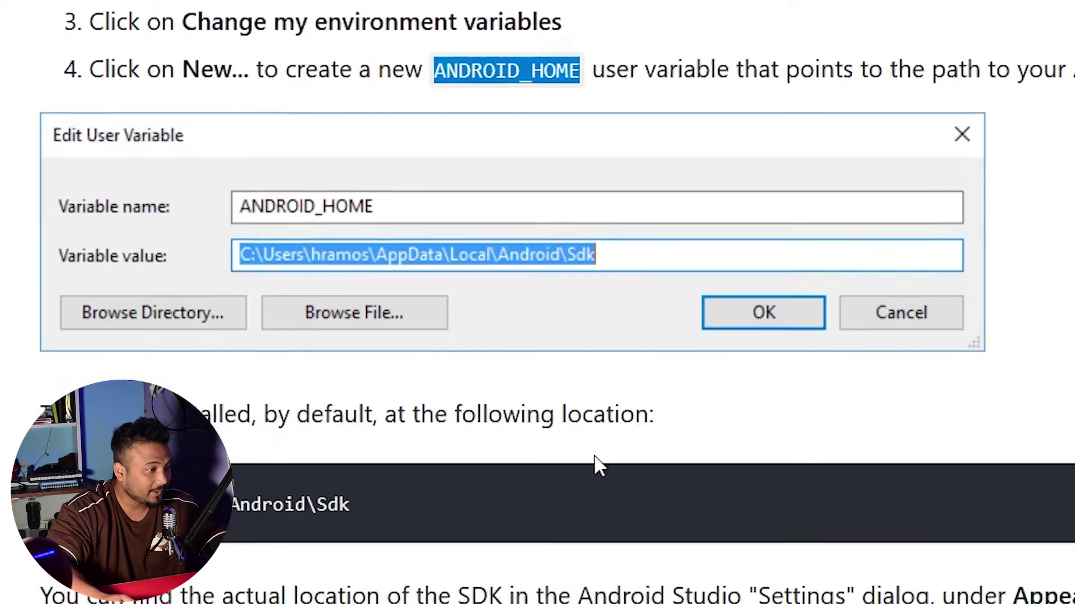
scroll(588, 476, up, 8)
key(alt+Tab)
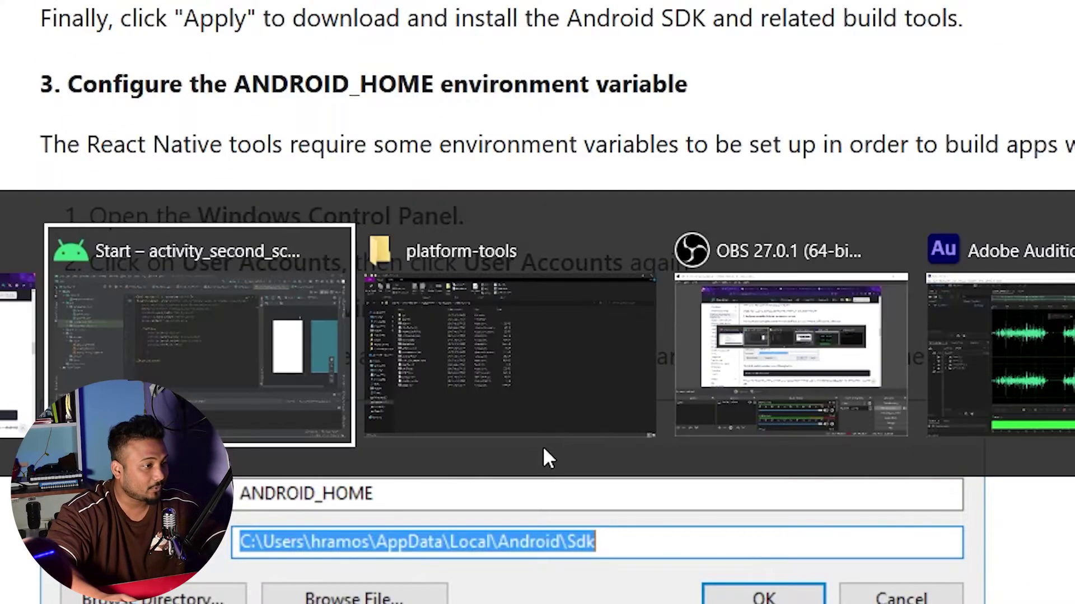
key(alt+Tab)
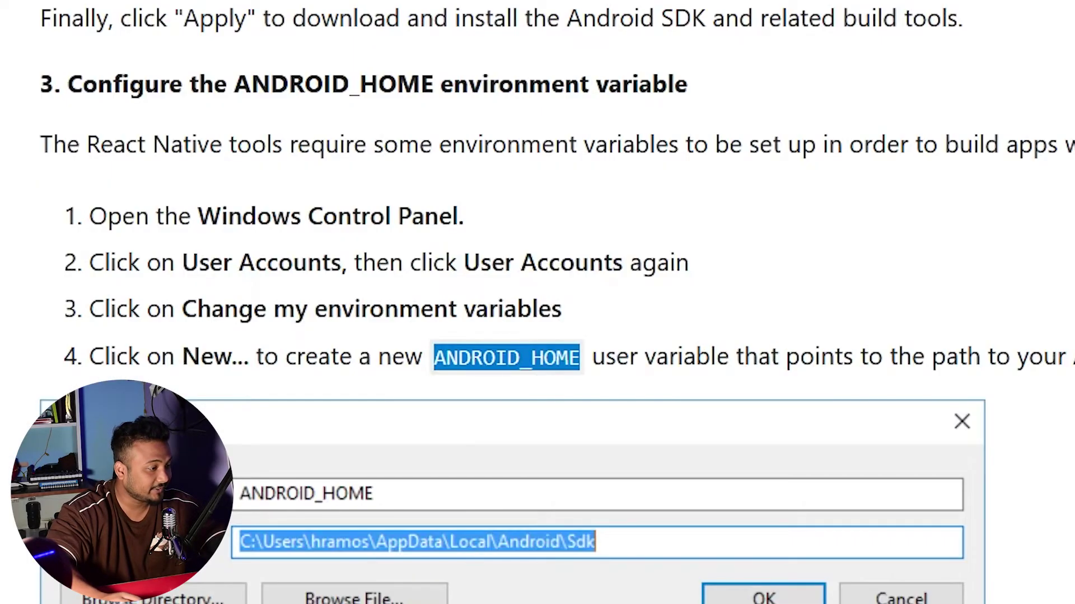
key(super+s)
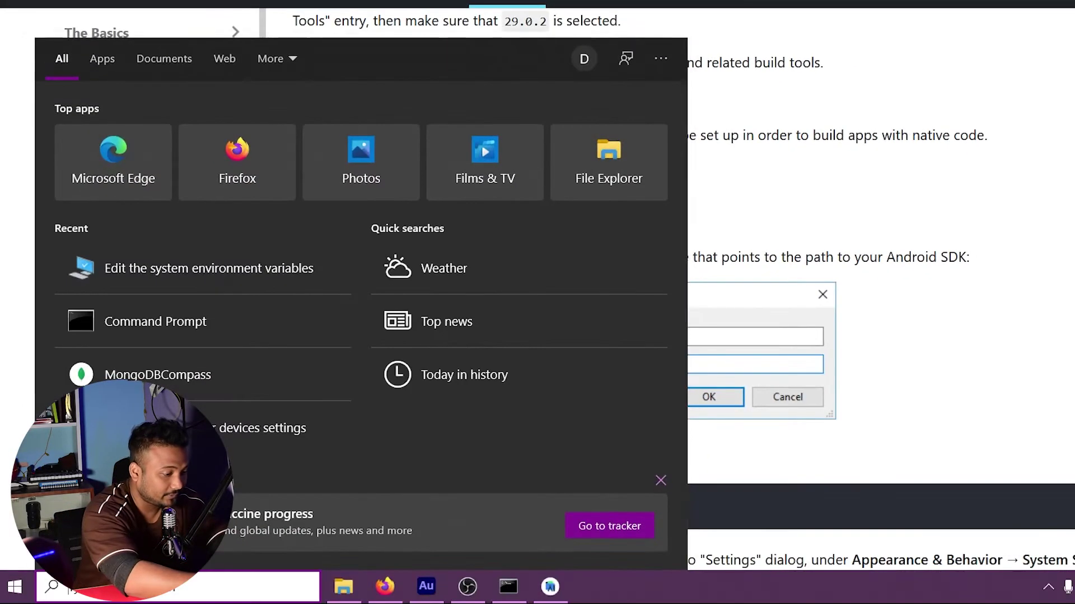
Open Environment Variables via 'envi' search and select the docs' steps for adding platform-tools to Path.
text(envi)
key(Return)
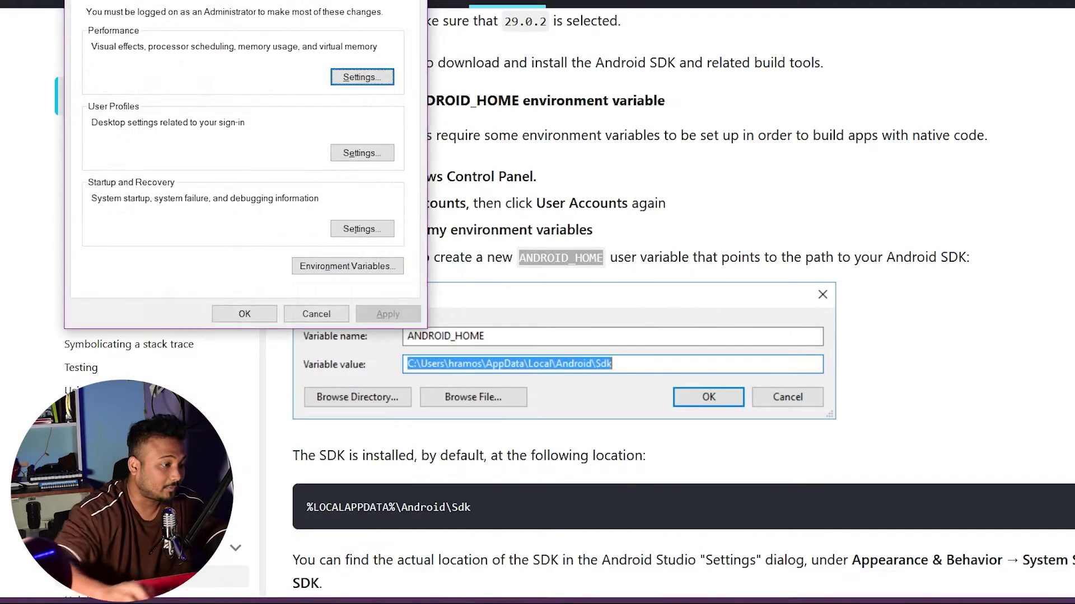
click(327, 264)
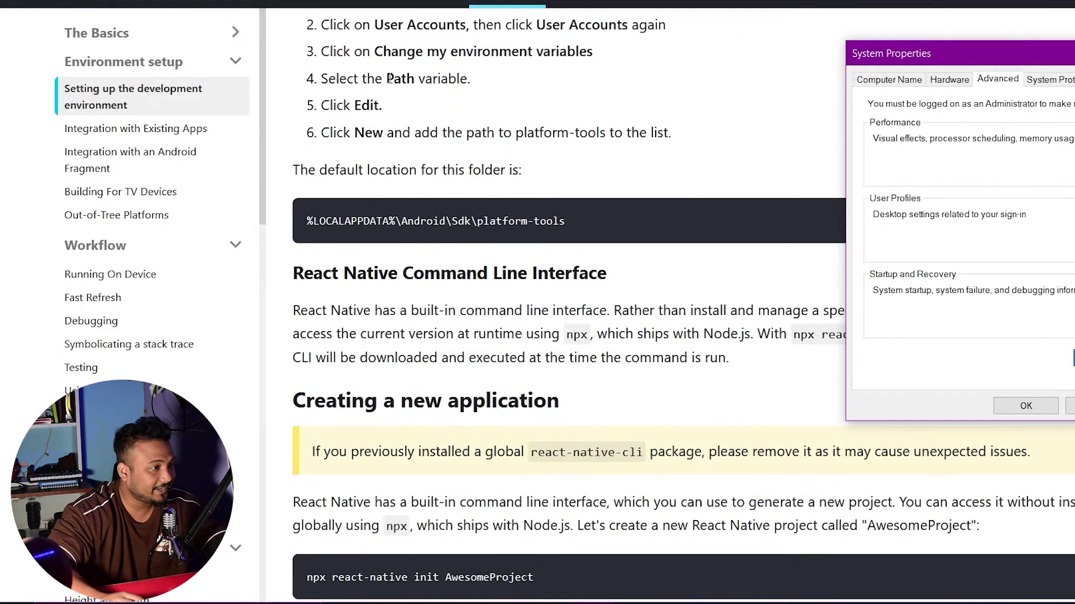
drag(390, 78, 410, 79)
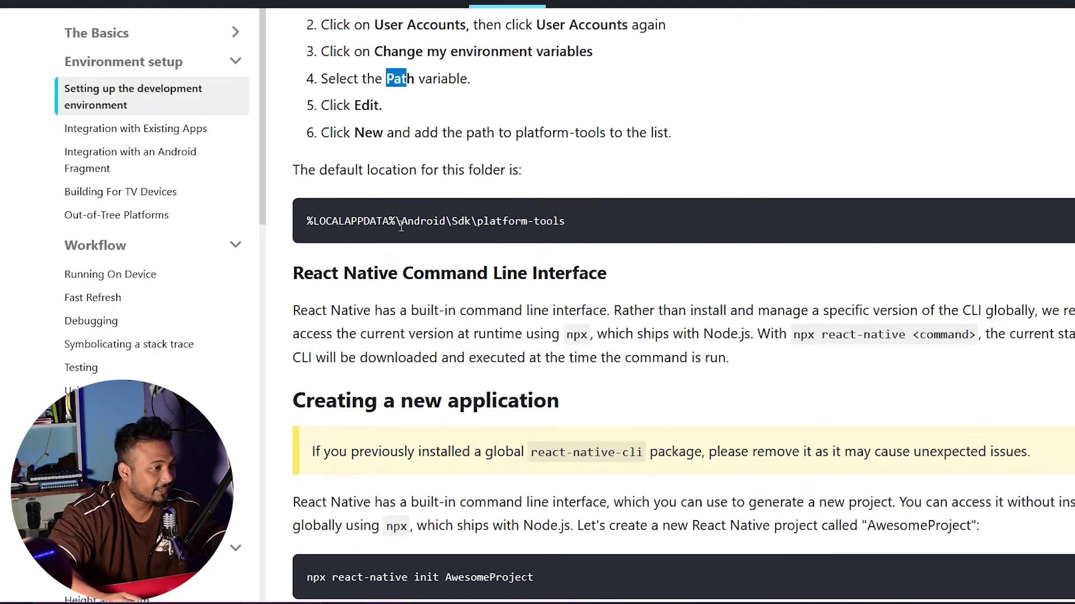
drag(592, 233, 316, 20)
Review the user Path entries, then close Environment Variables and System Properties.
key(alt+Tab)
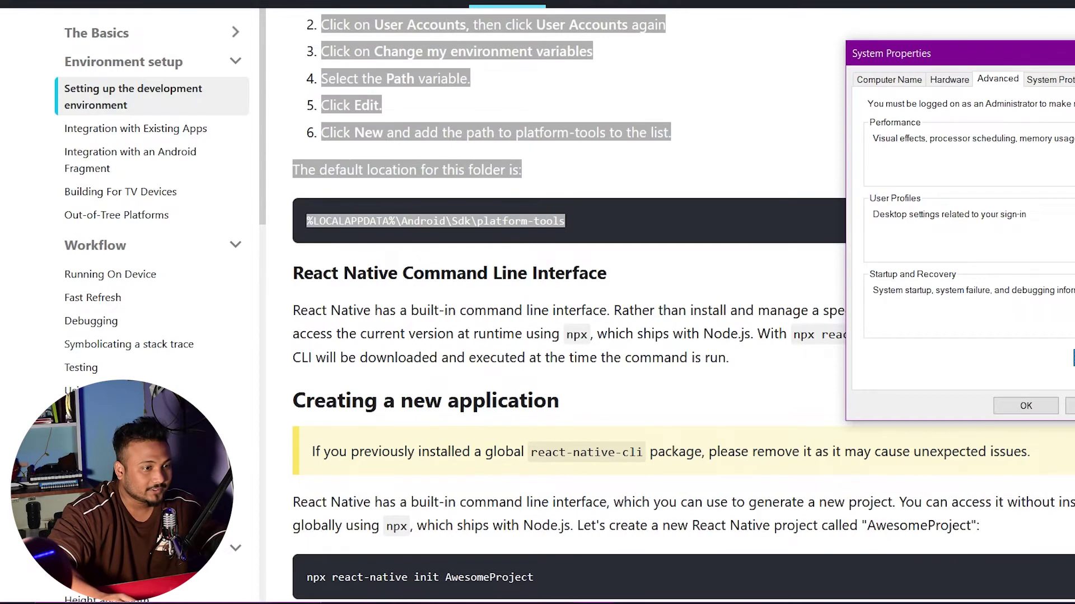
key(Return)
double_click(479, 141)
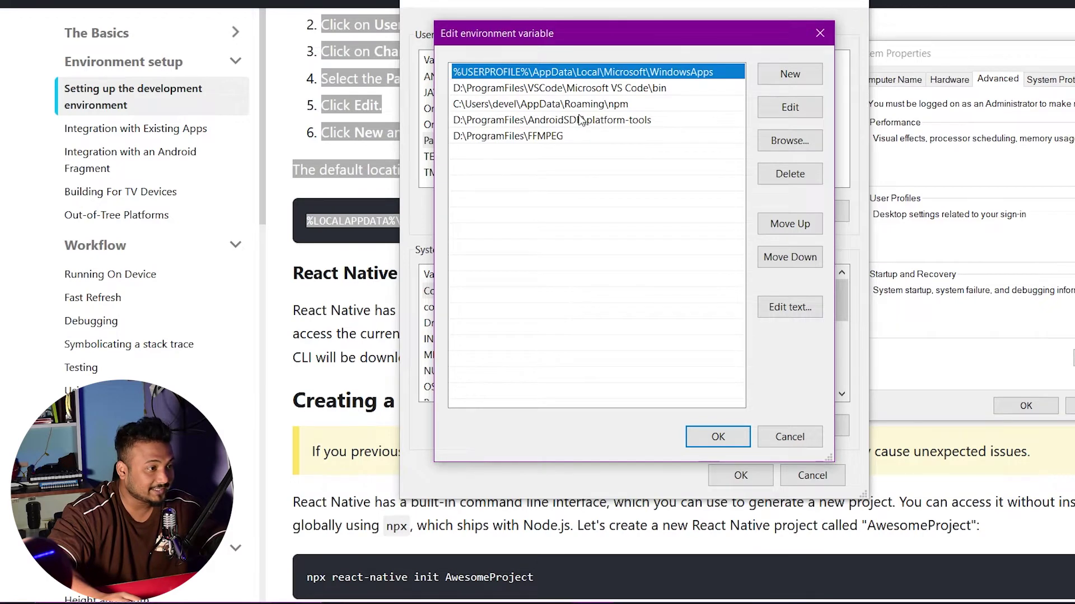
click(718, 436)
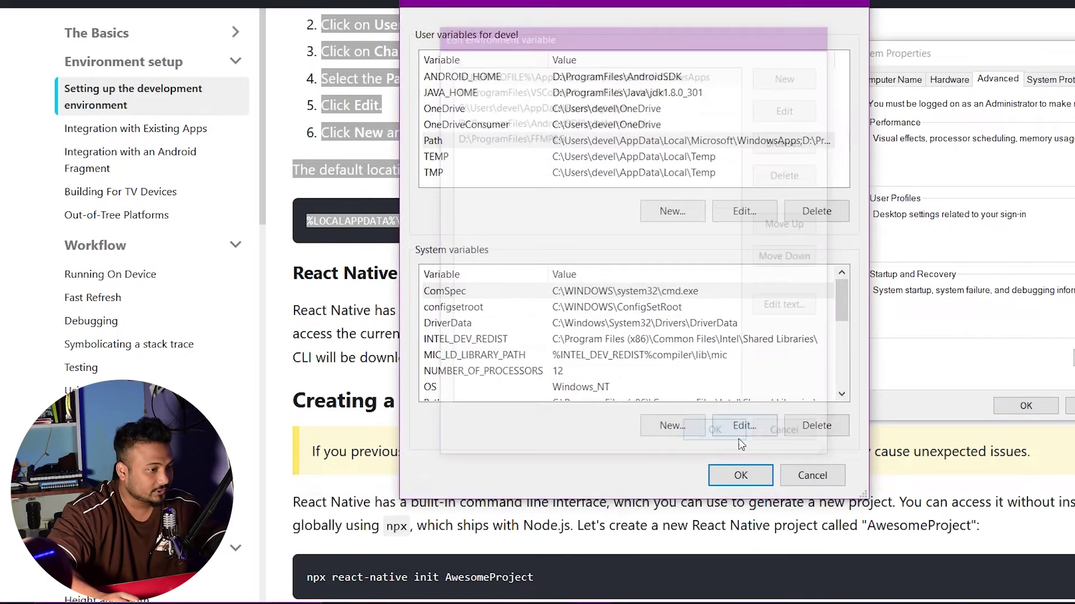
click(740, 475)
scroll(474, 189, down, 1)
click(473, 190)
scroll(636, 173, down, 2)
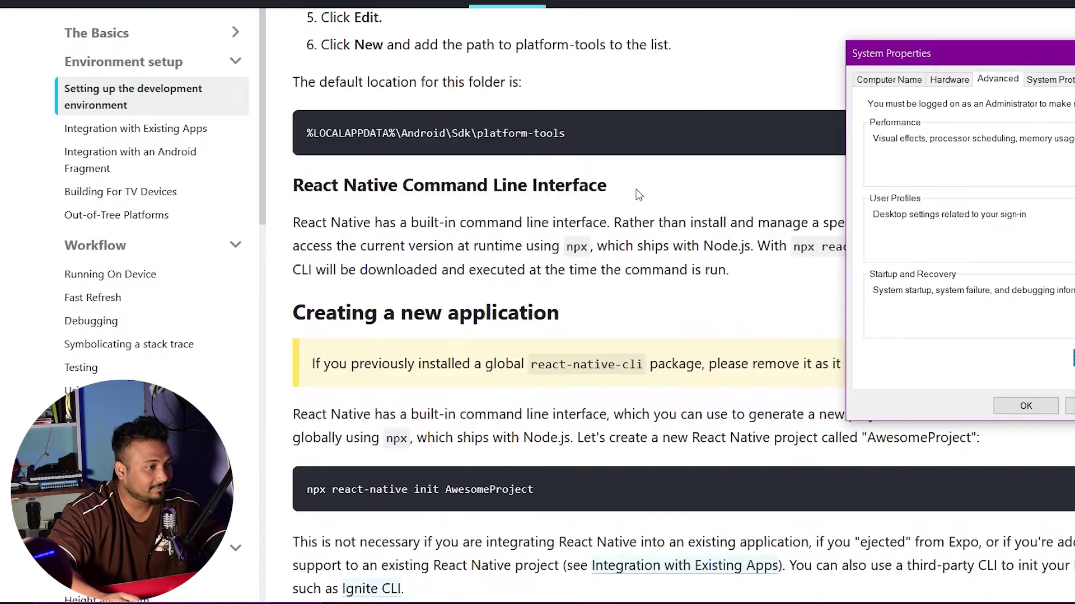
key(Escape)
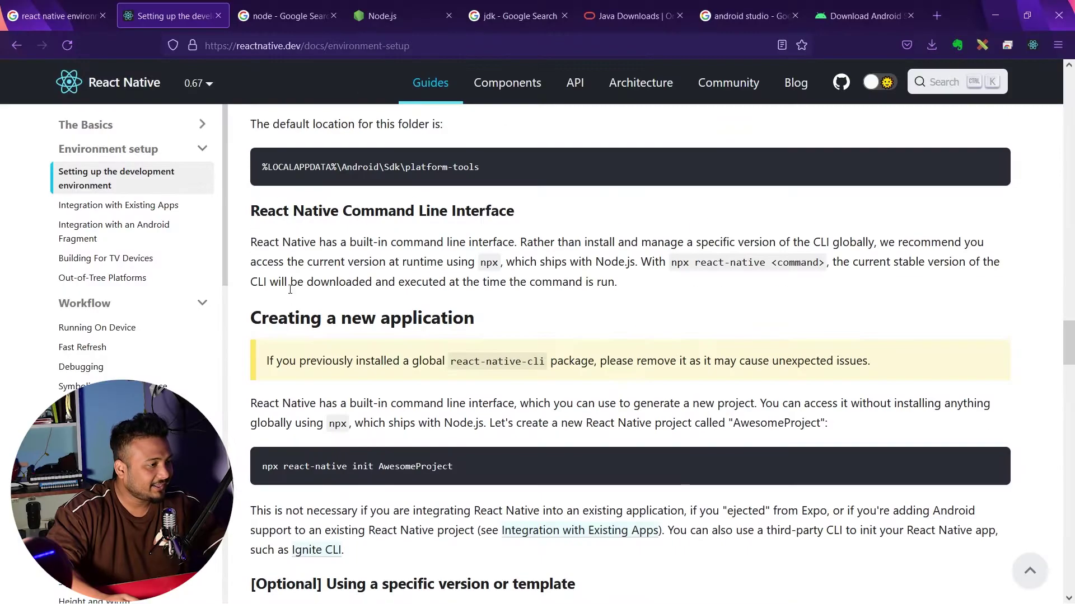
Scroll to the npx react-native init AwesomeProject command, select it, then deselect it.
scroll(282, 314, down, 1)
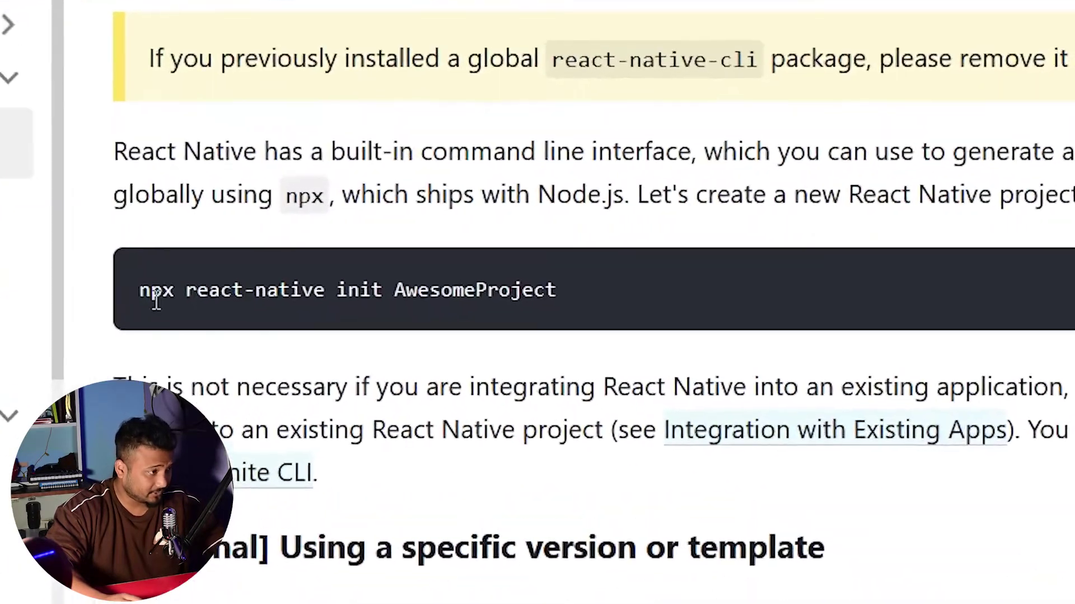
drag(141, 292, 680, 315)
click(680, 314)
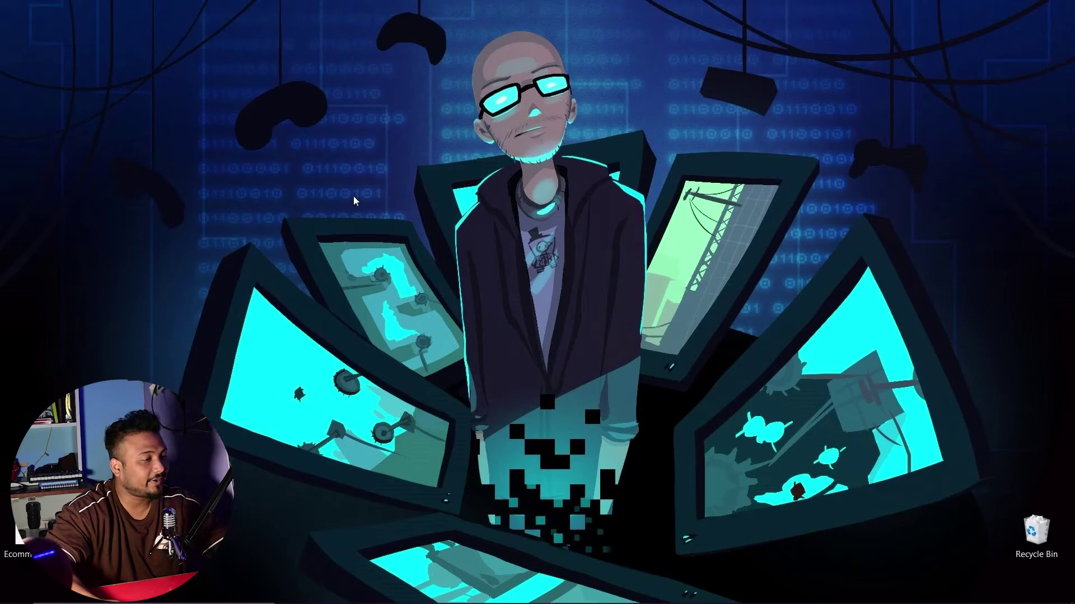
Create a desktop folder named 'React Native Sample App' and open it.
right_click(356, 198)
mouse_move(463, 368)
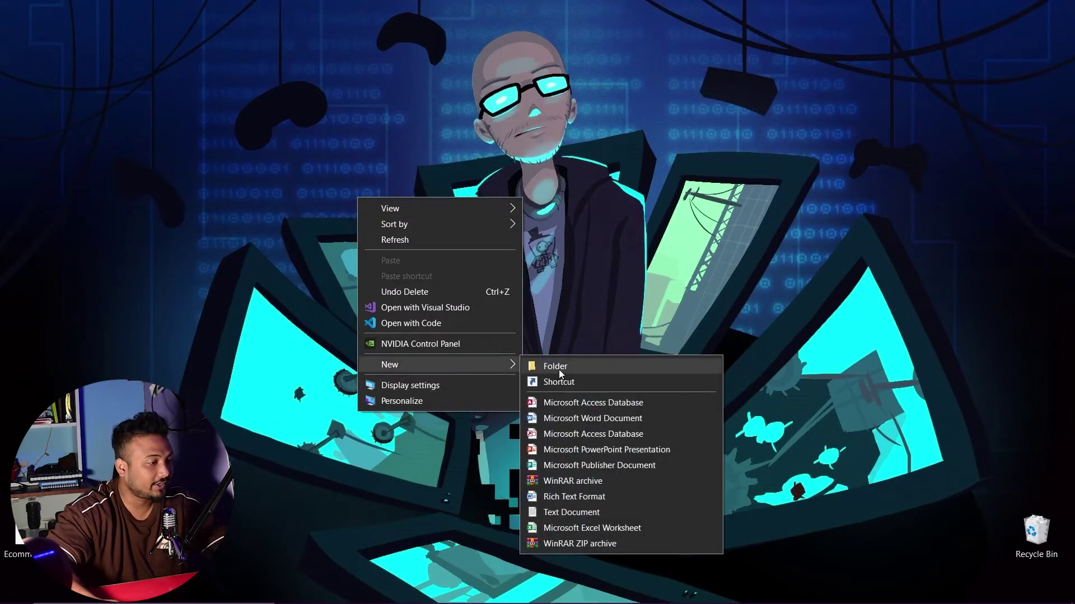
click(559, 367)
text(React)
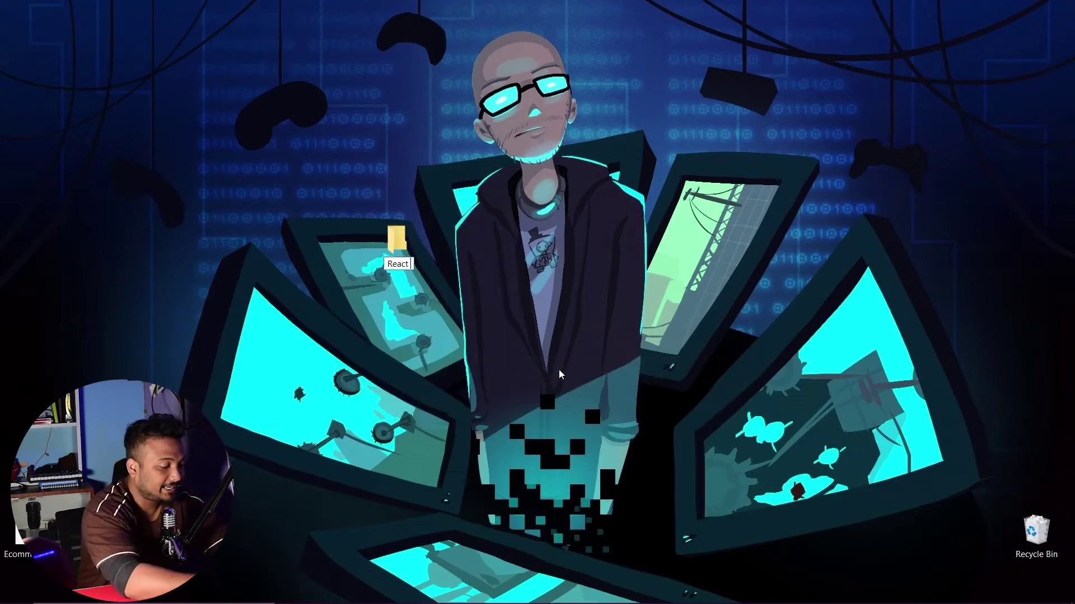
text( Native Sample App)
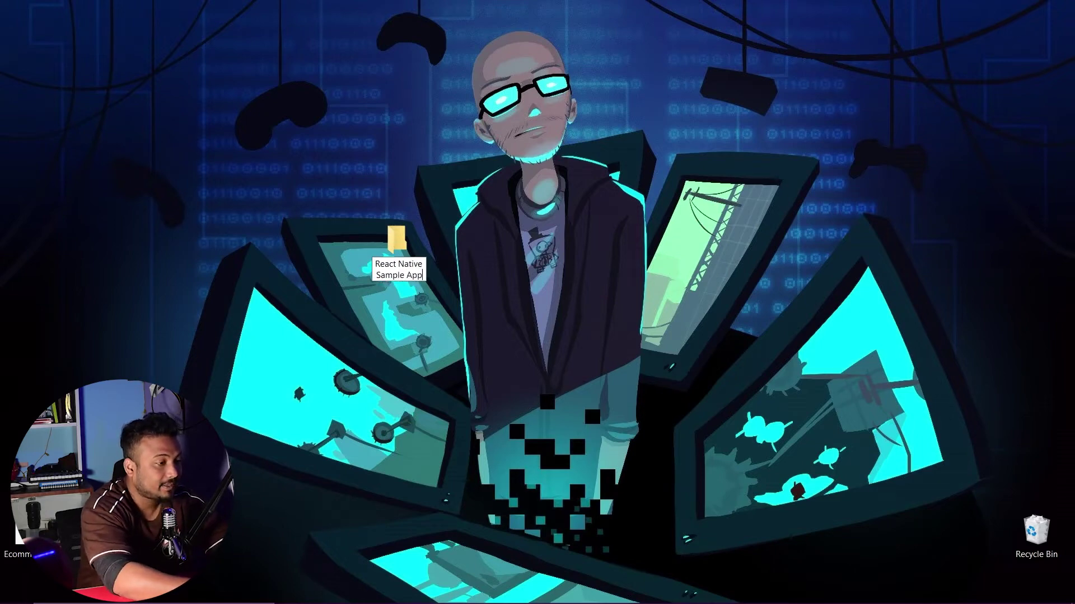
key(Return)
key(Return)
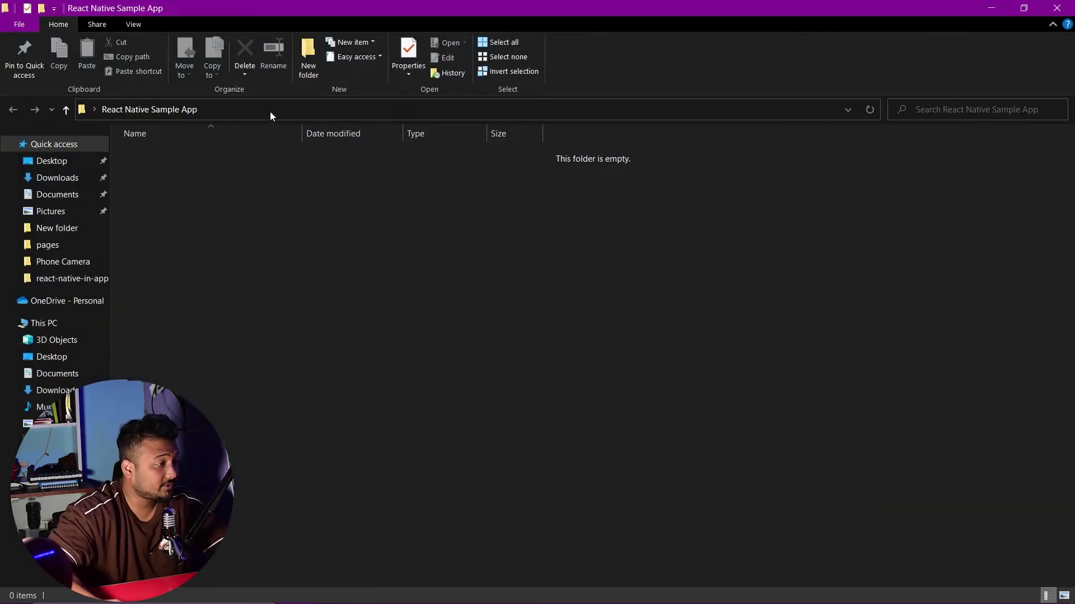
Launch Command Prompt in that folder by entering cmd in the address bar.
click(267, 114)
text(cmd)
key(Return)
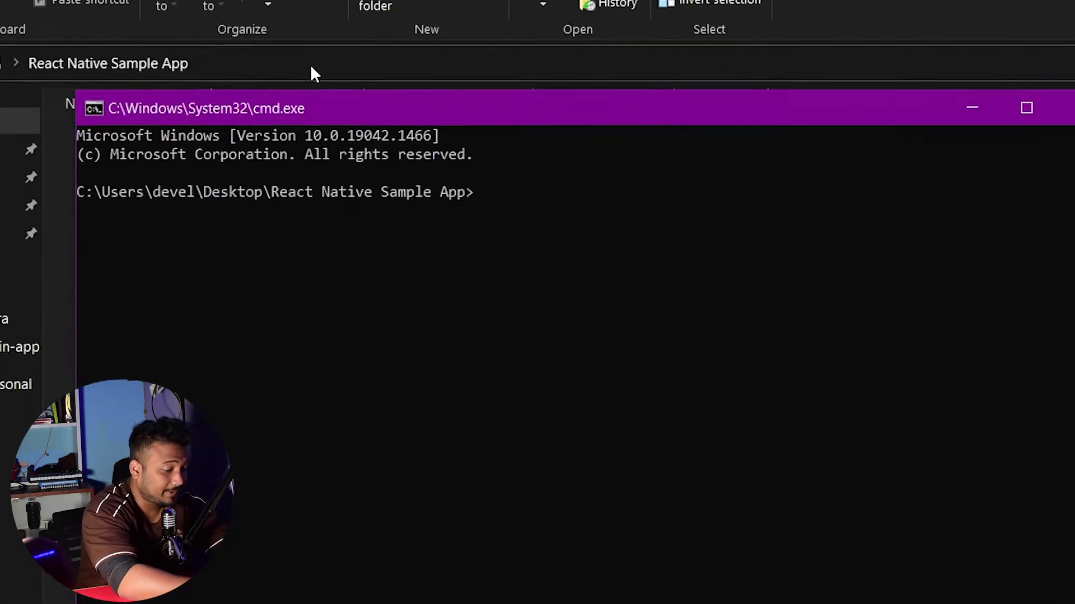
Run npx react-native init ReactNativeSampleApp and review the yarn install warnings.
text(npx)
text( react)
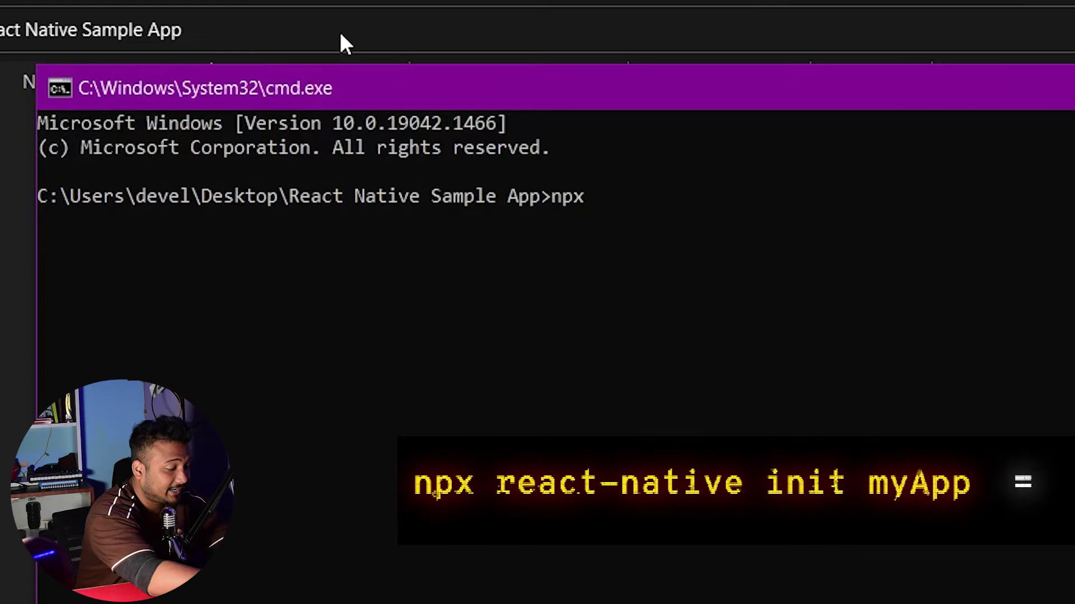
text(-nat)
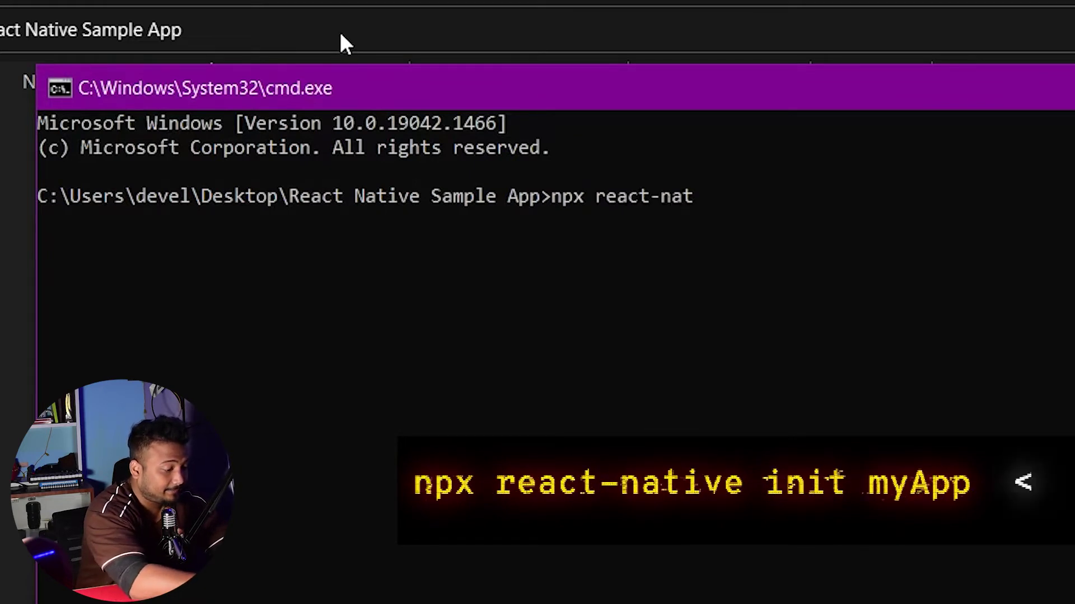
text(ive init )
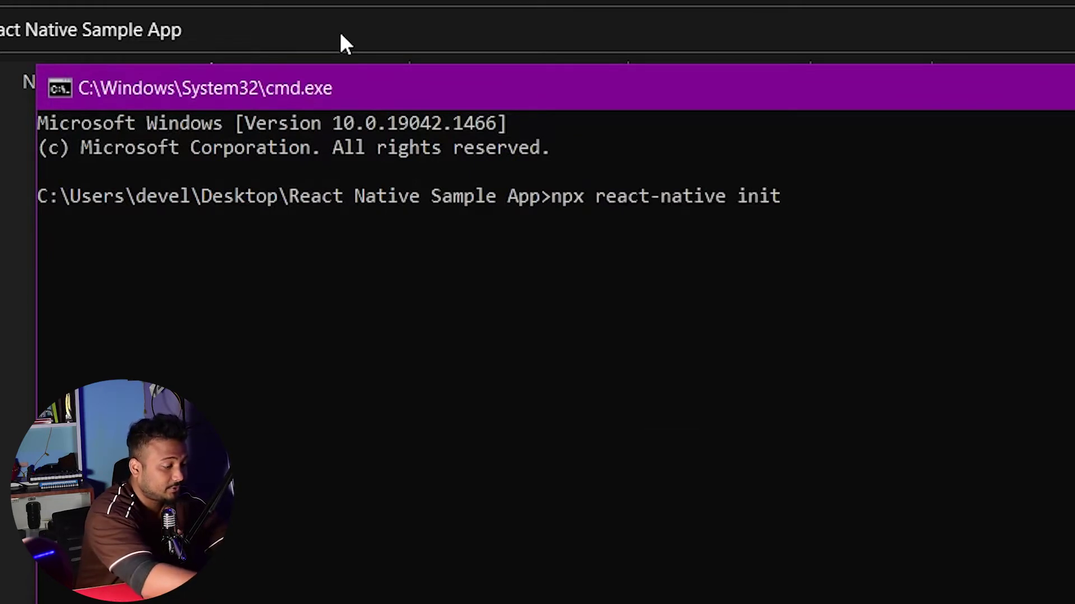
text(ReactNativeSampleApp)
key(Return)
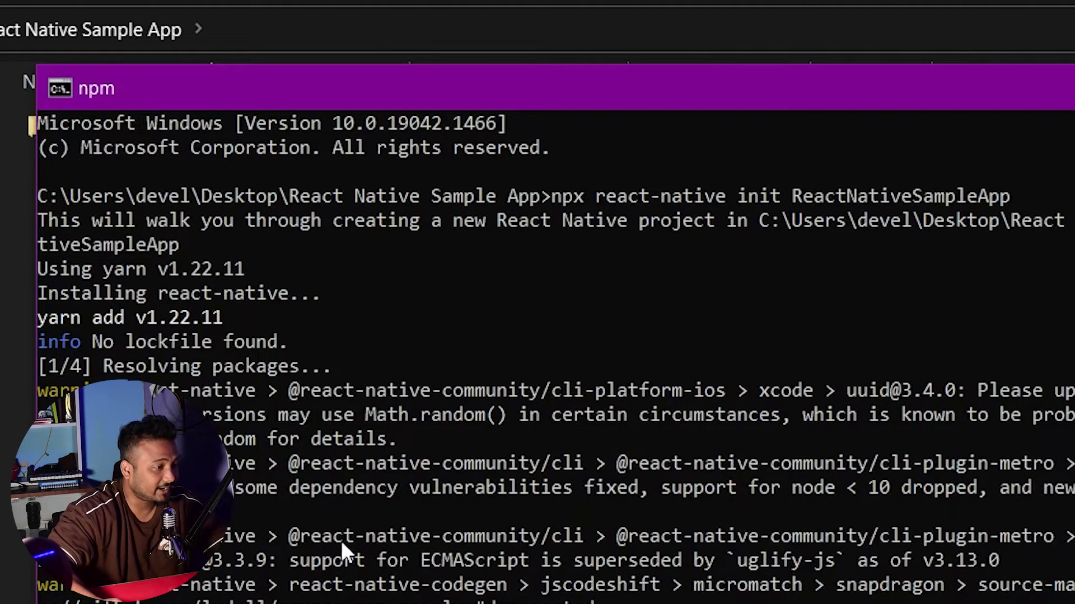
drag(324, 537, 531, 544)
scroll(599, 462, down, 1)
drag(585, 317, 756, 318)
scroll(778, 507, down, 1)
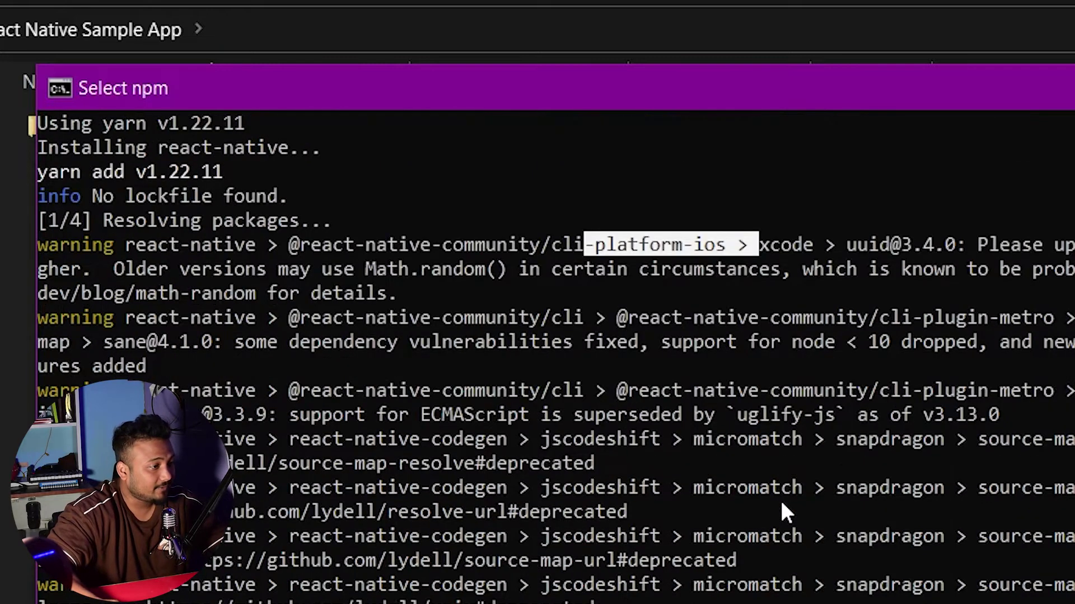
scroll(750, 552, down, 2)
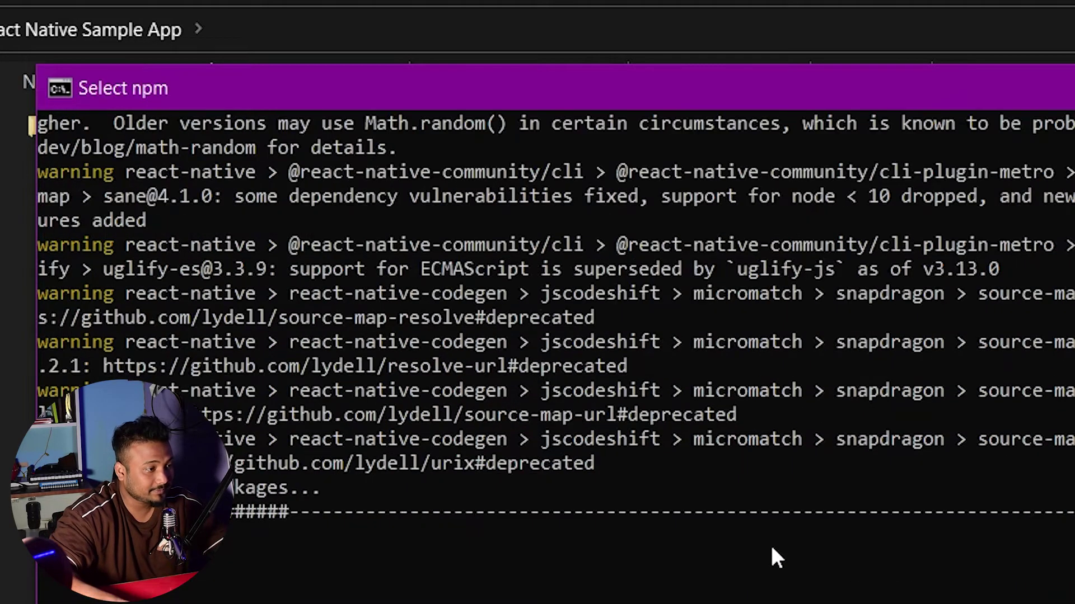
scroll(764, 555, up, 1)
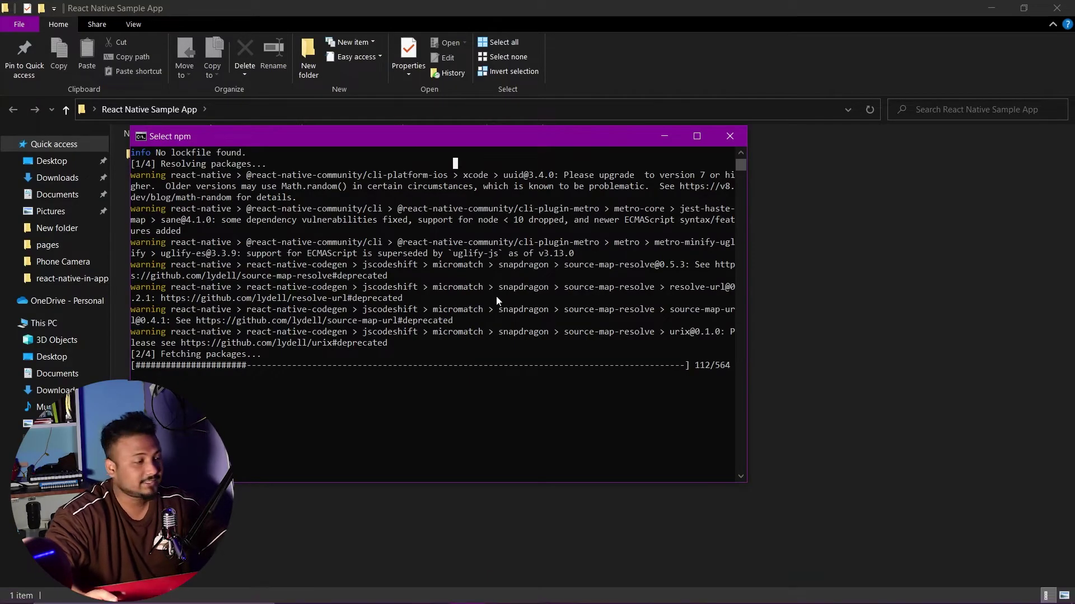